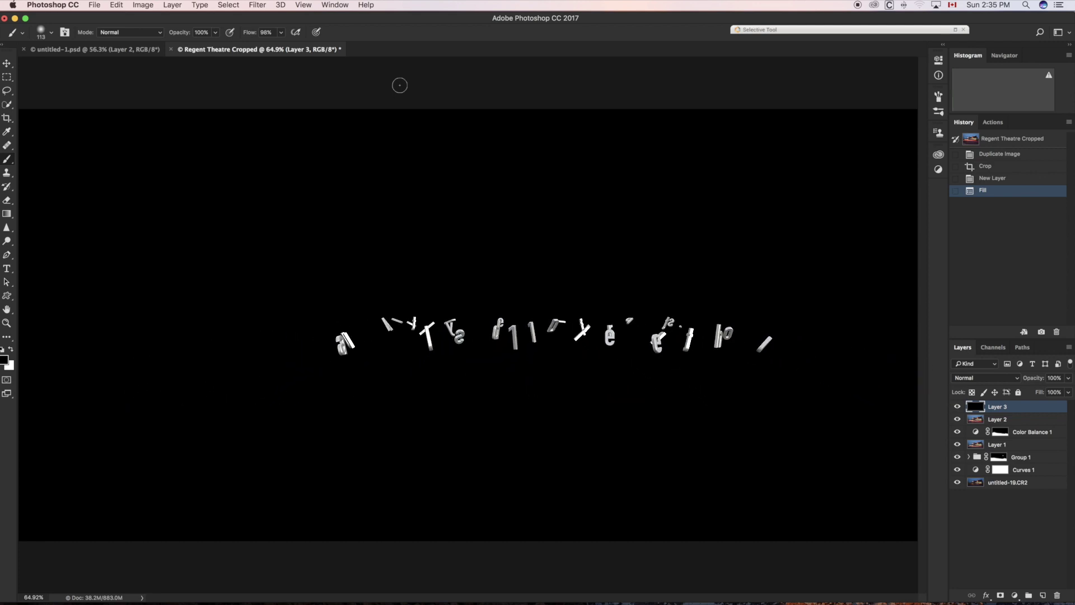
Load the CR2 exposures as layers of one document using Load Files into Stack.
left_click(98, 8)
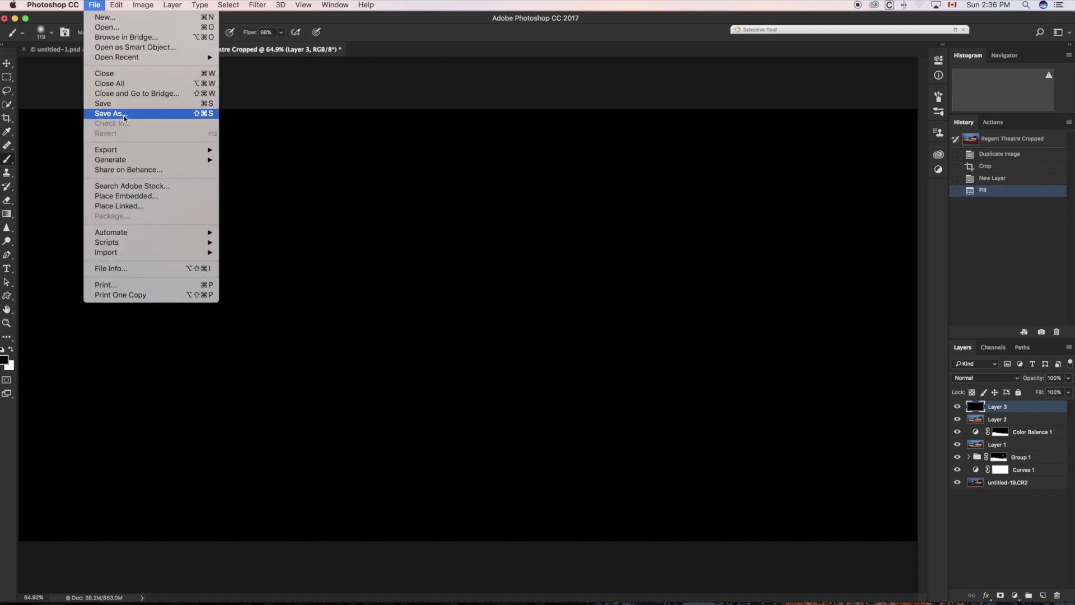
mouse_move(118, 245)
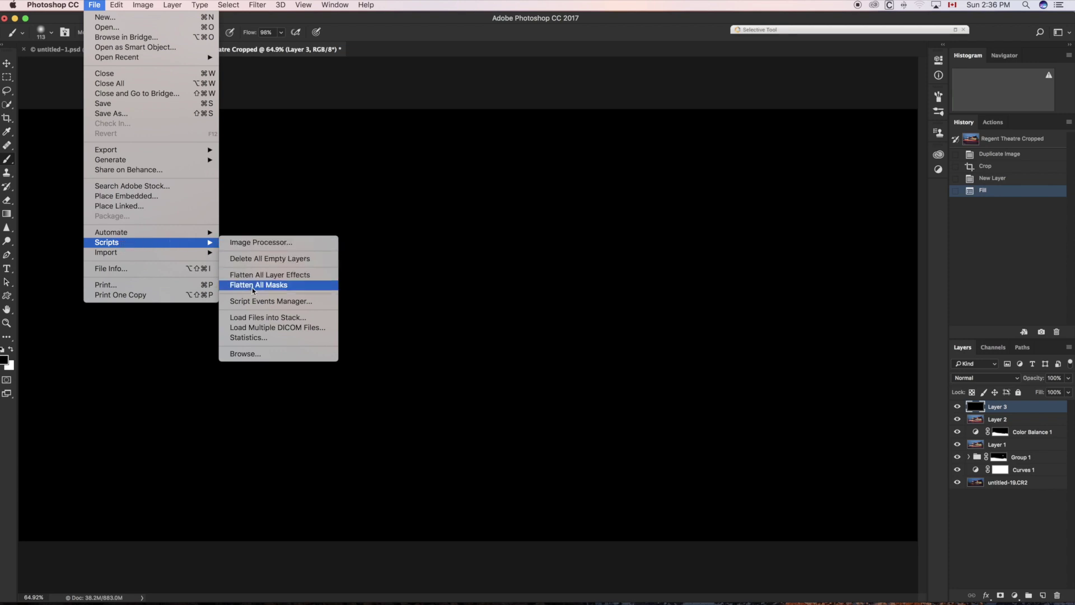
left_click(266, 318)
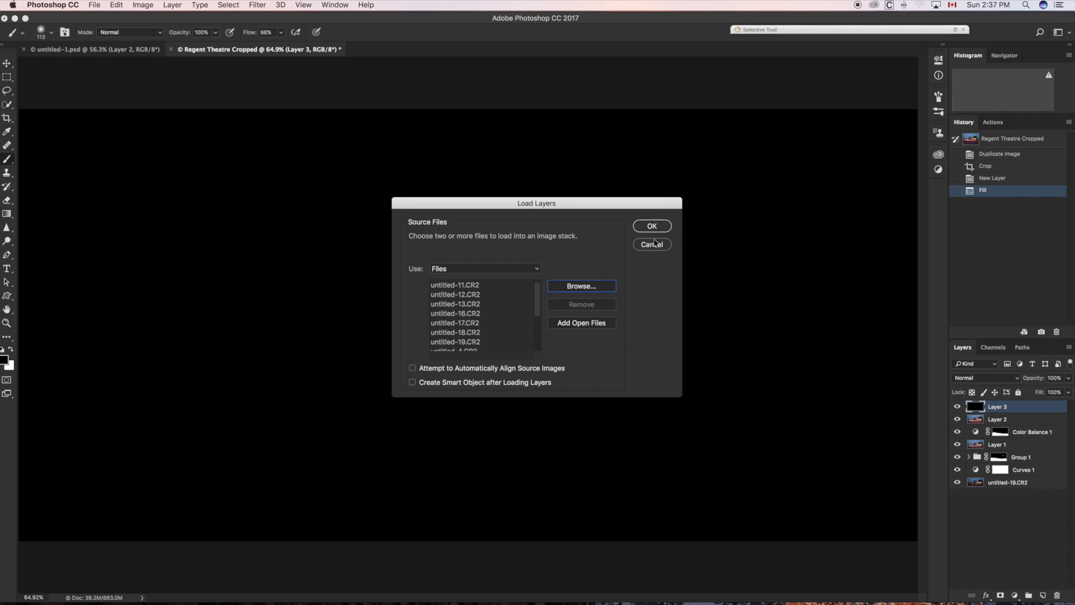
left_click(652, 227)
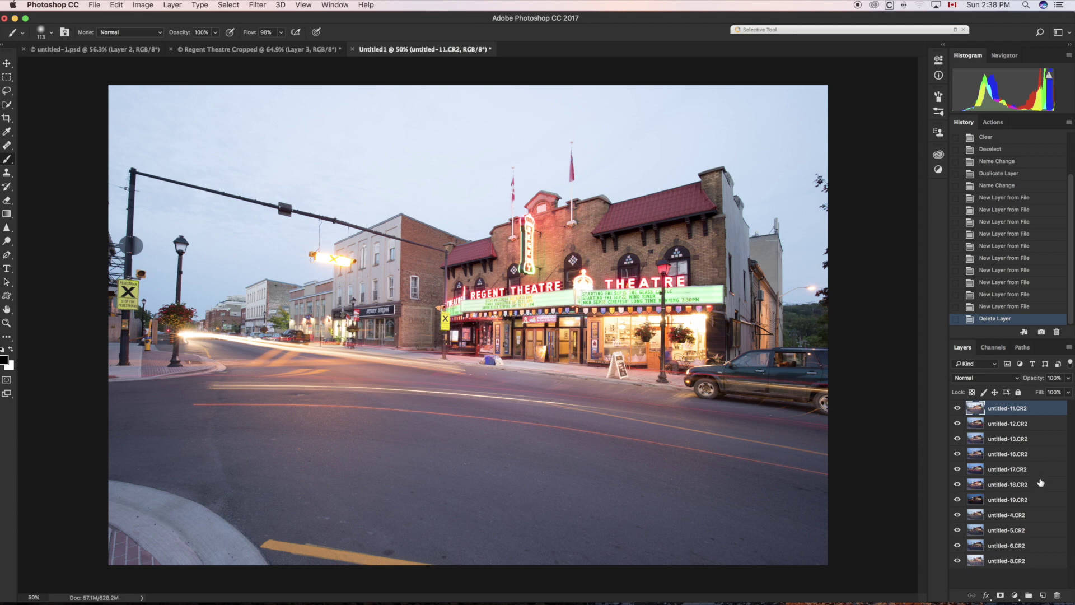
Move the untitled-19.CR2 layer below untitled-8.CR2 to the bottom of the stack.
left_click(1019, 500)
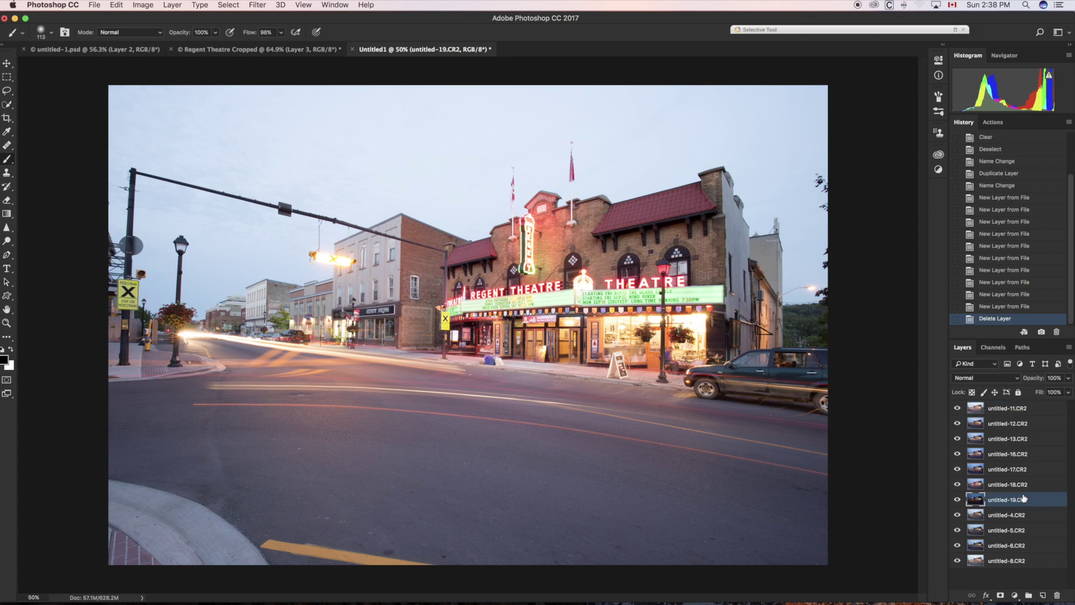
left_click_drag(1024, 499, 1024, 562)
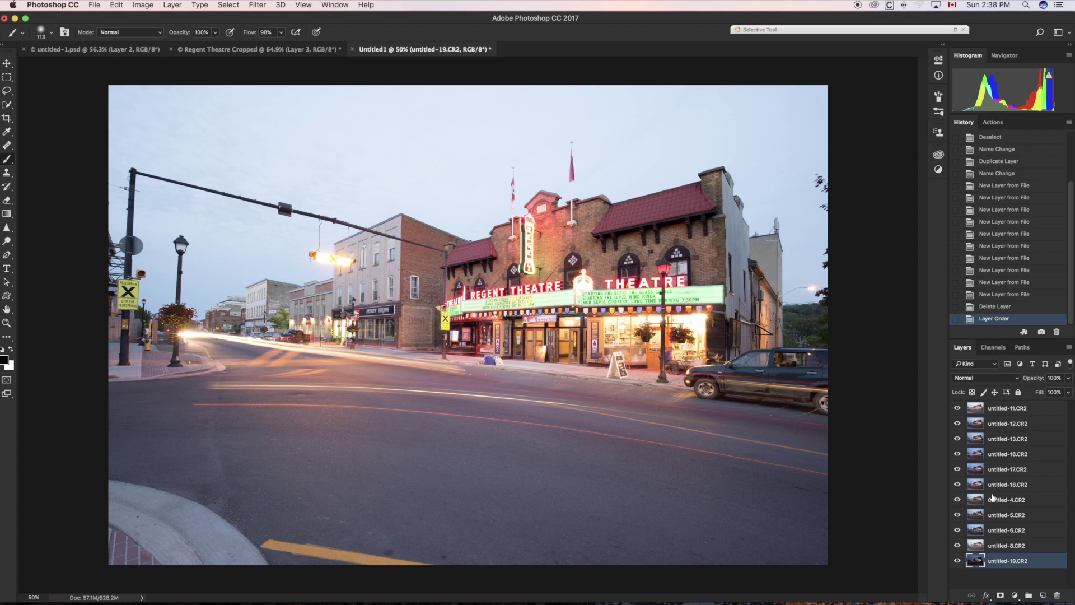
left_click(1003, 405)
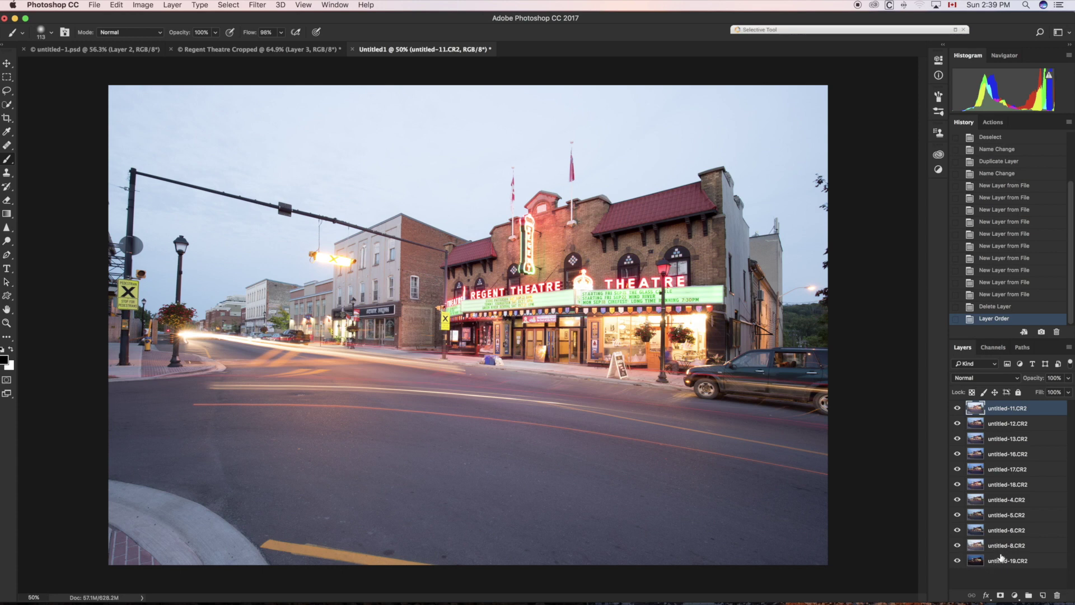
Show only the untitled-19.CR2 night exposure, hiding all the other layers.
left_click(978, 562)
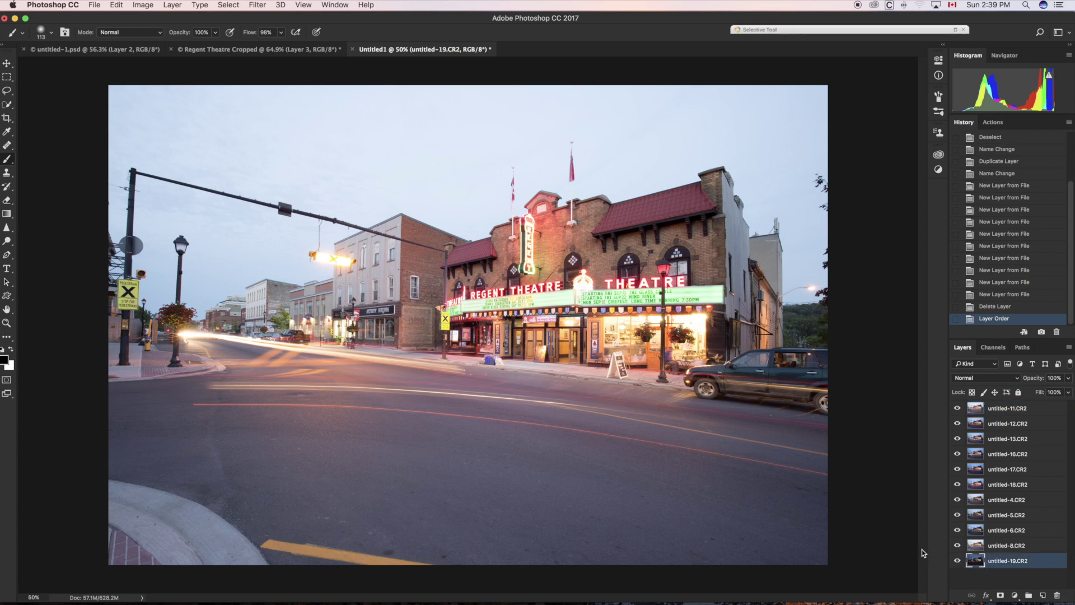
left_click(957, 562, "alt")
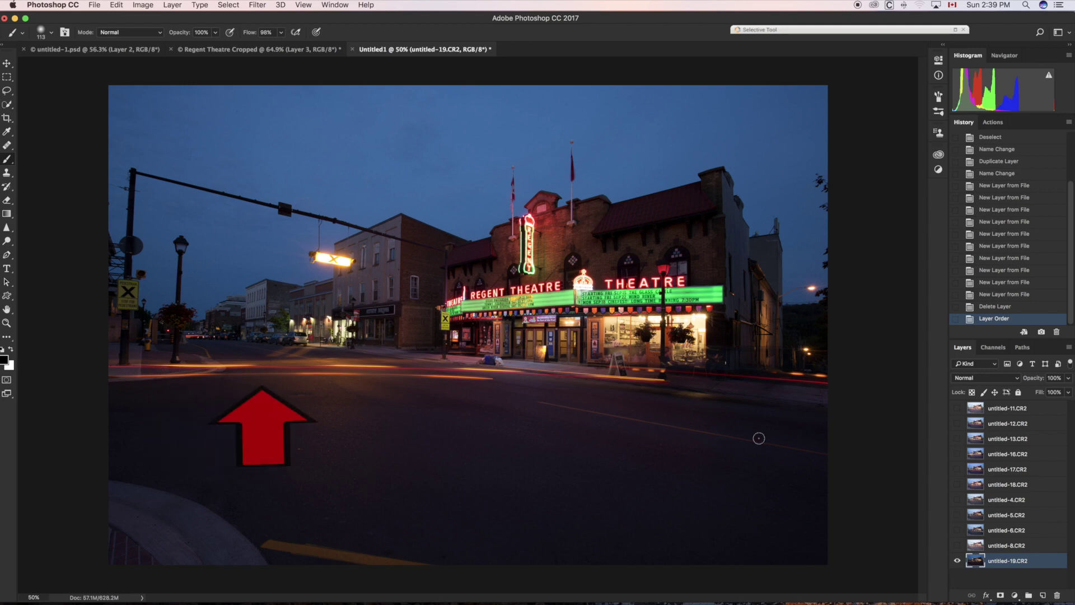
Compare the untitled-8, -6 and -5 trail exposures, leaving untitled-8.CR2 visible over the base.
left_click(957, 545)
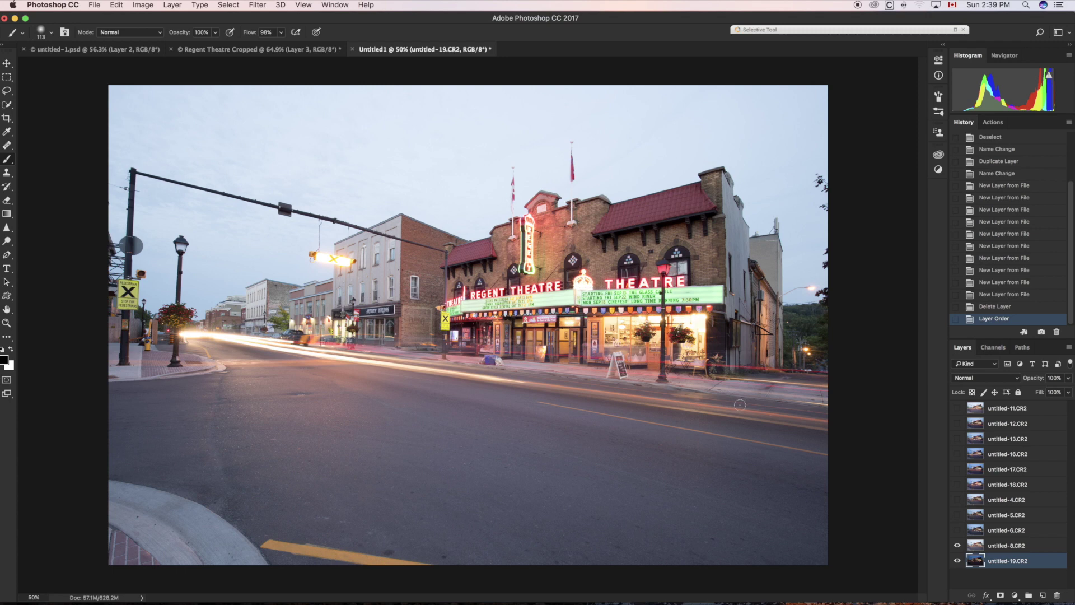
left_click(958, 516)
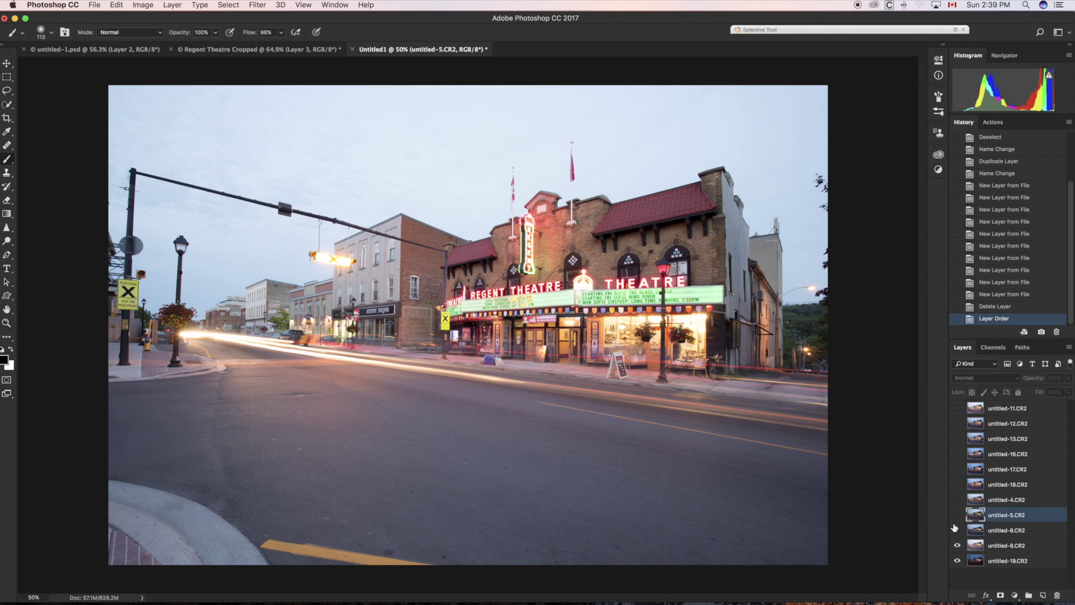
left_click(957, 530)
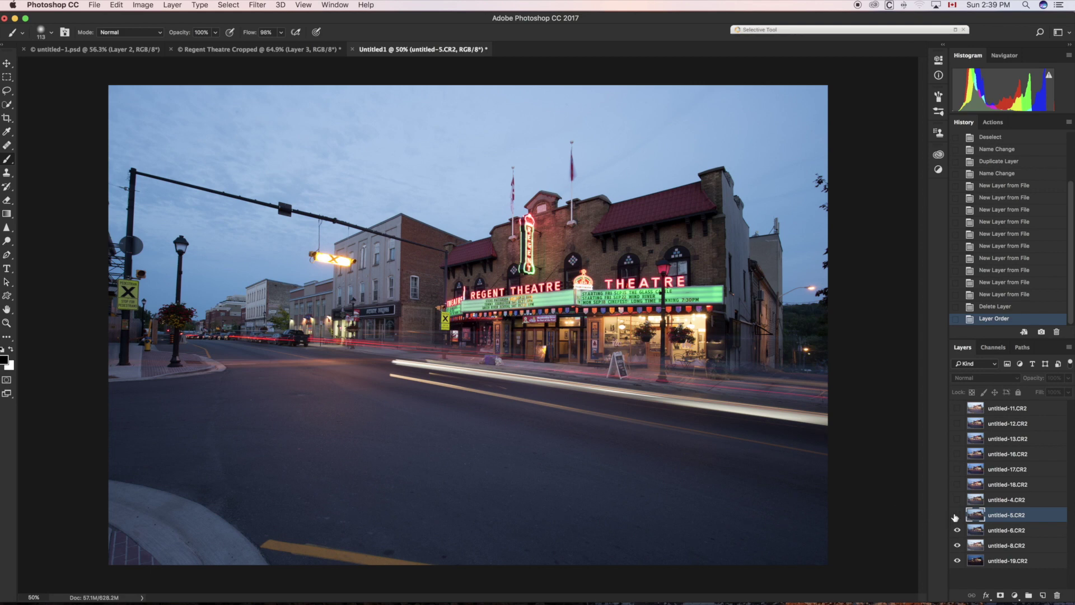
left_click(956, 514)
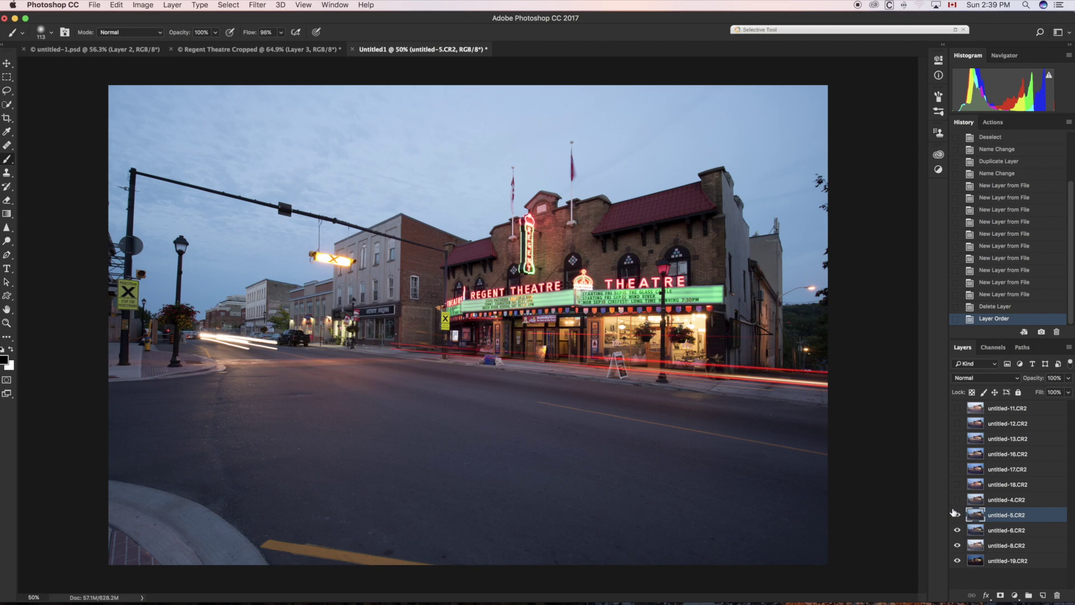
left_click(957, 514)
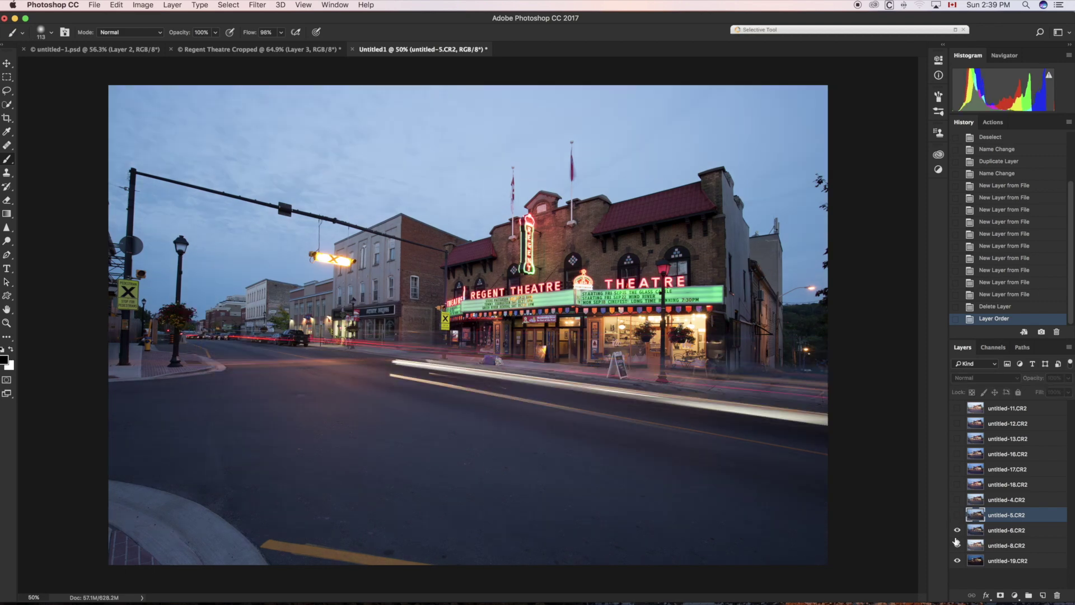
left_click_drag(959, 544, 957, 530)
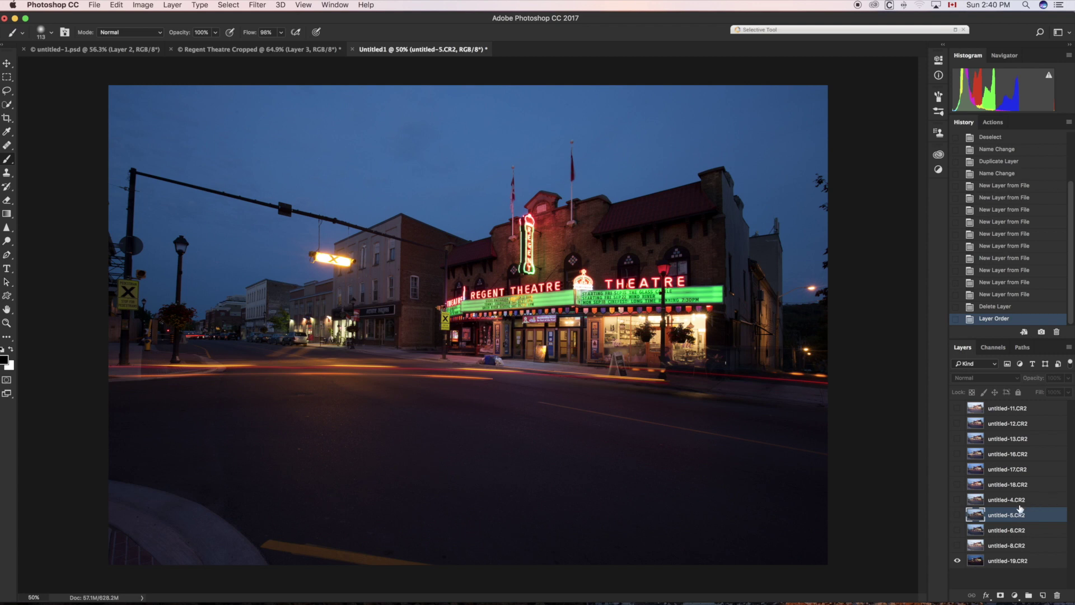
left_click(996, 544)
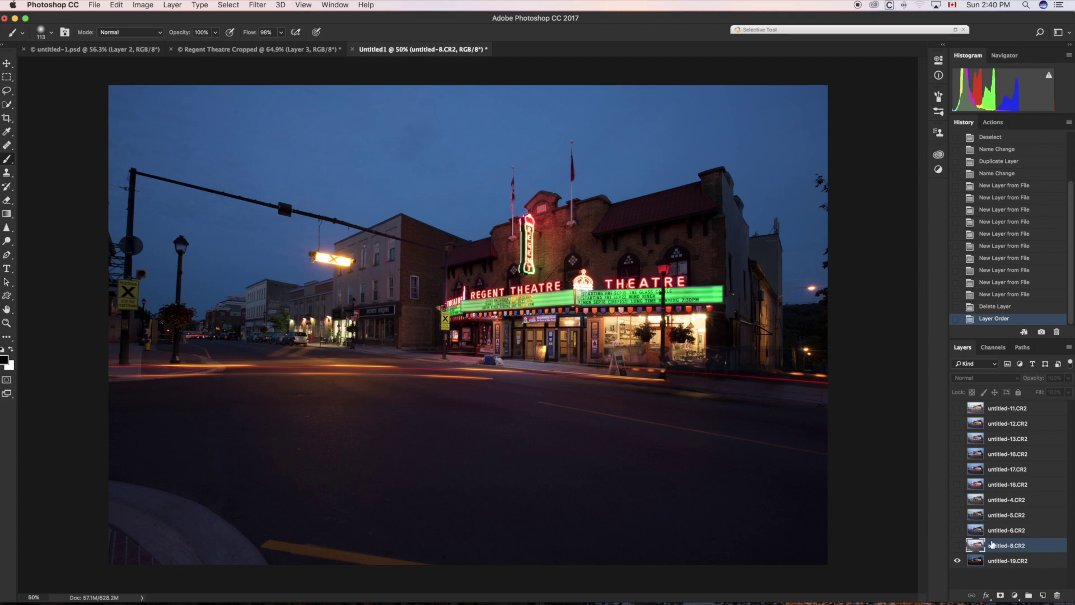
left_click(956, 544)
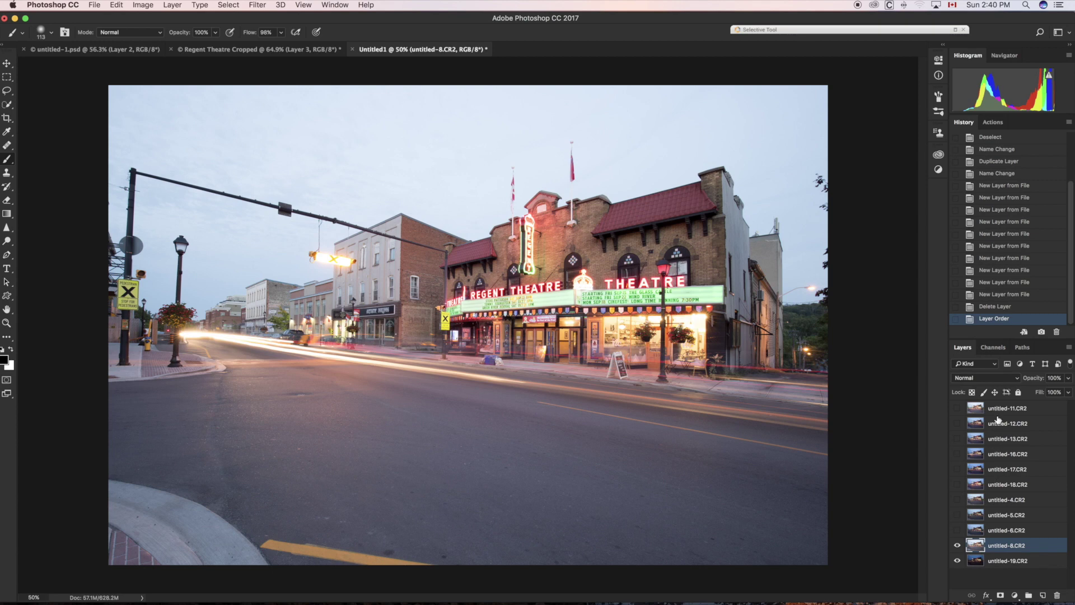
Set untitled-8.CR2 to Pin Light and toggle its visibility to compare before and after.
left_click(999, 382)
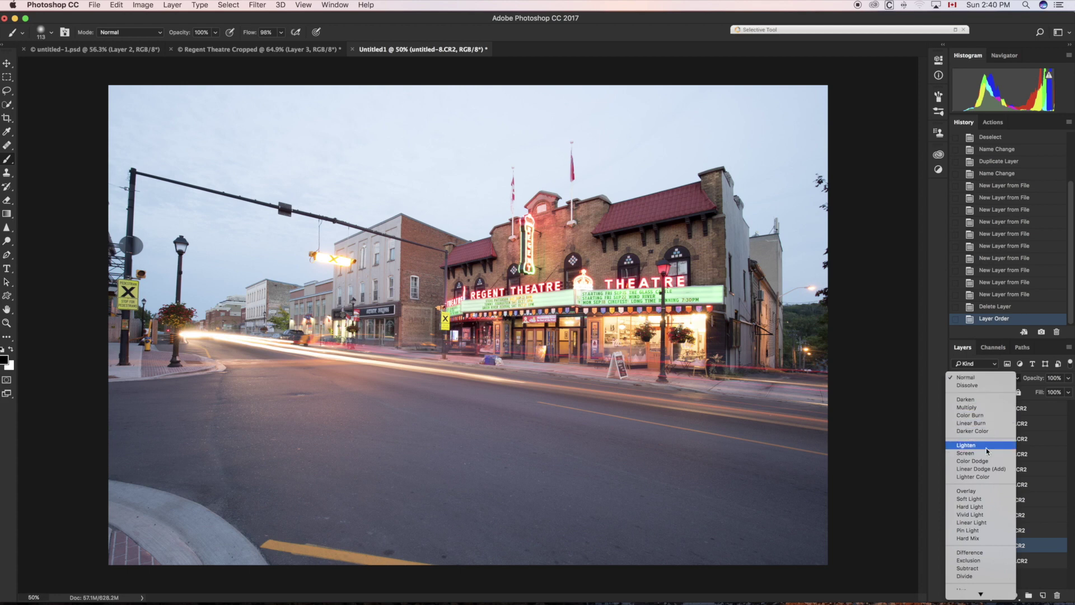
left_click(975, 531)
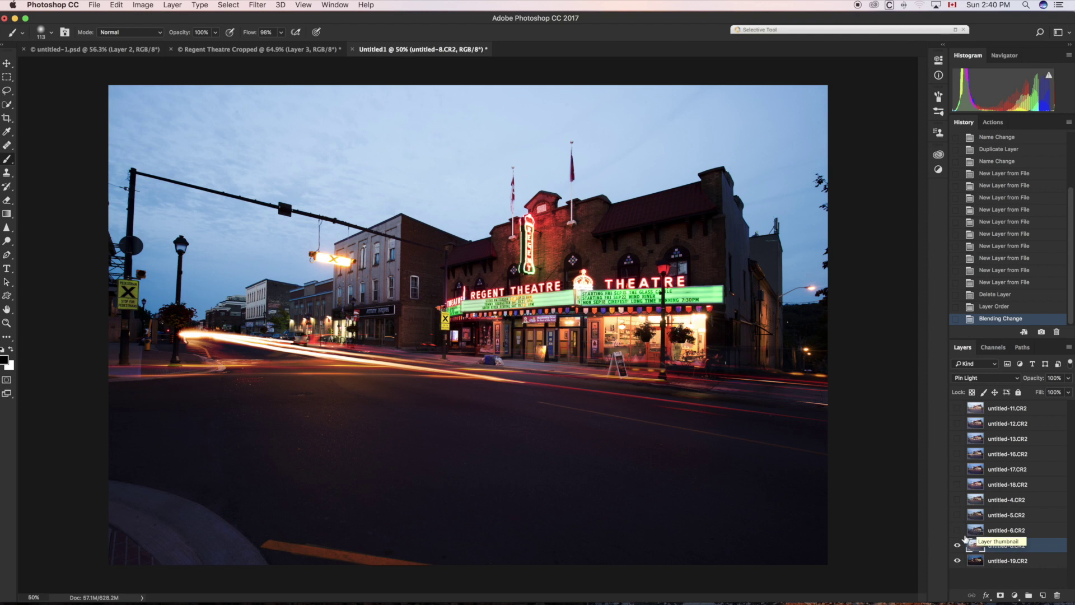
left_click(957, 545)
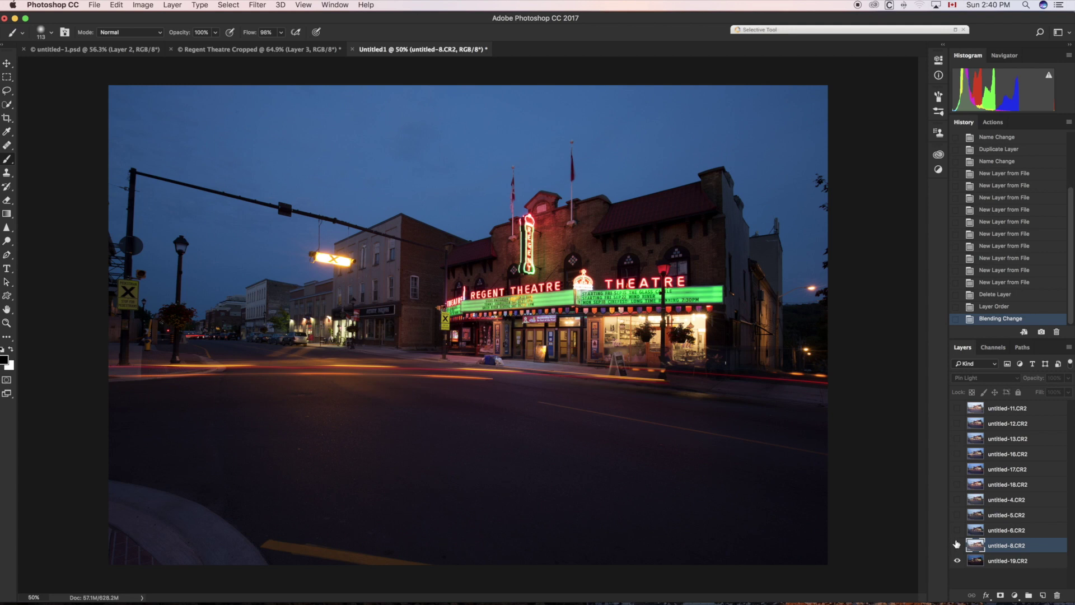
left_click(958, 545)
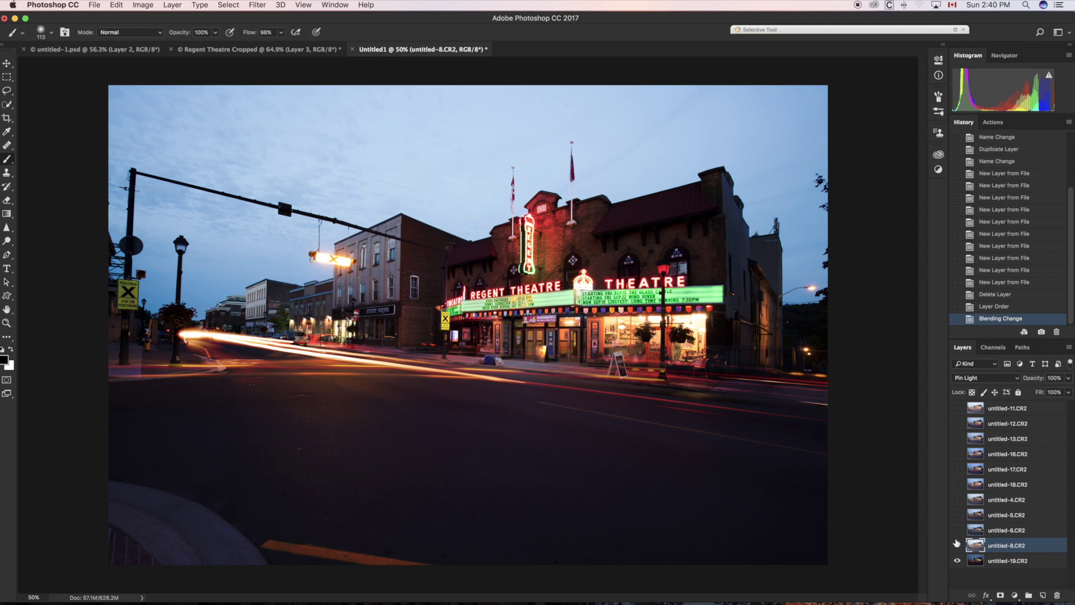
left_click(957, 544)
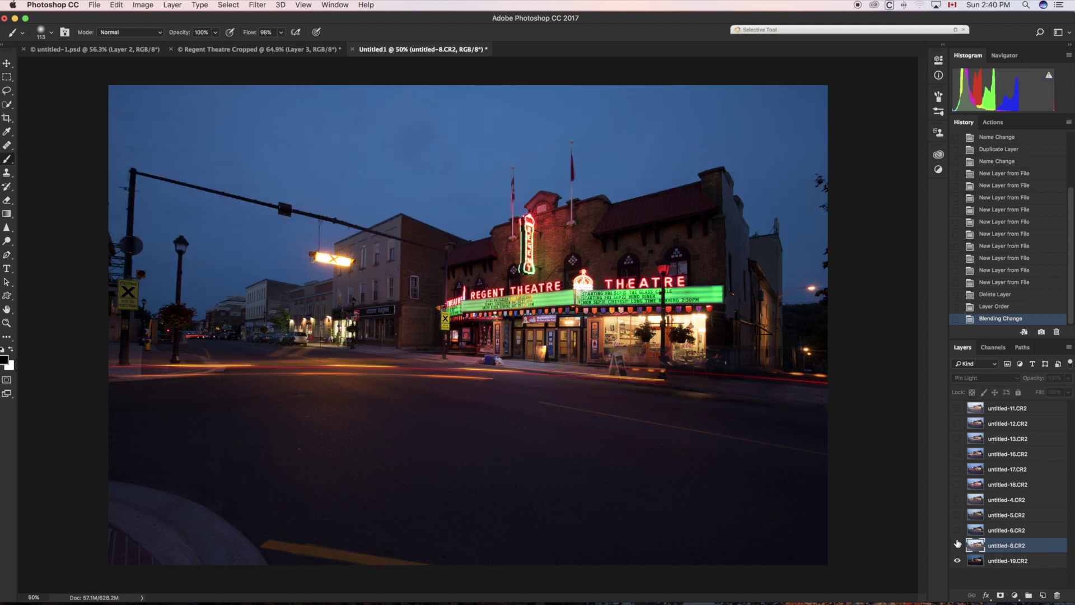
left_click(957, 544)
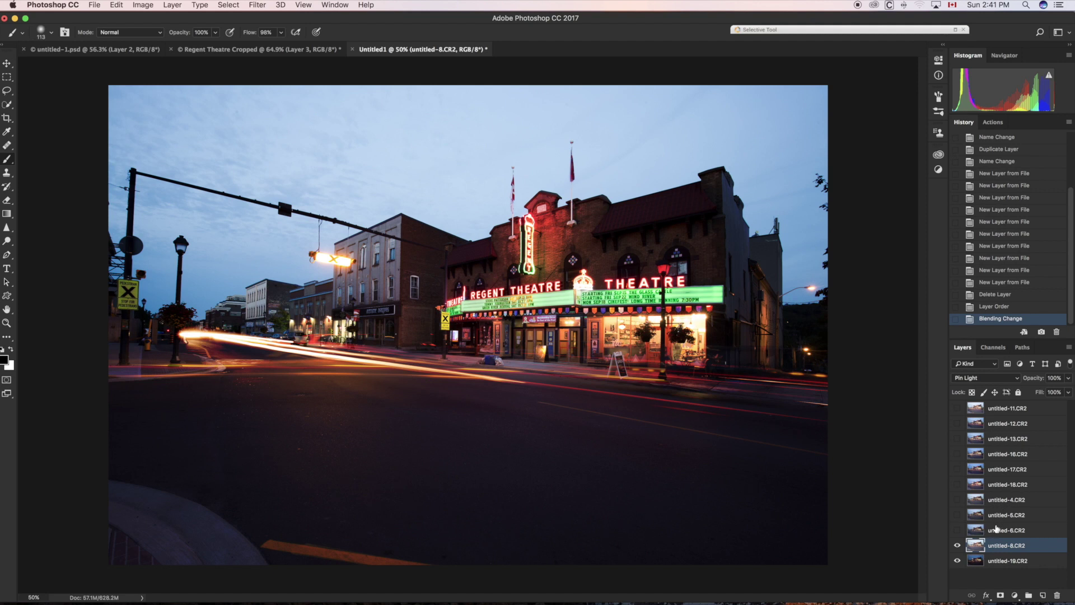
Show the untitled-6, -5 and -4 exposures, blending untitled-6 and untitled-5 with Pin Light.
left_click(996, 528)
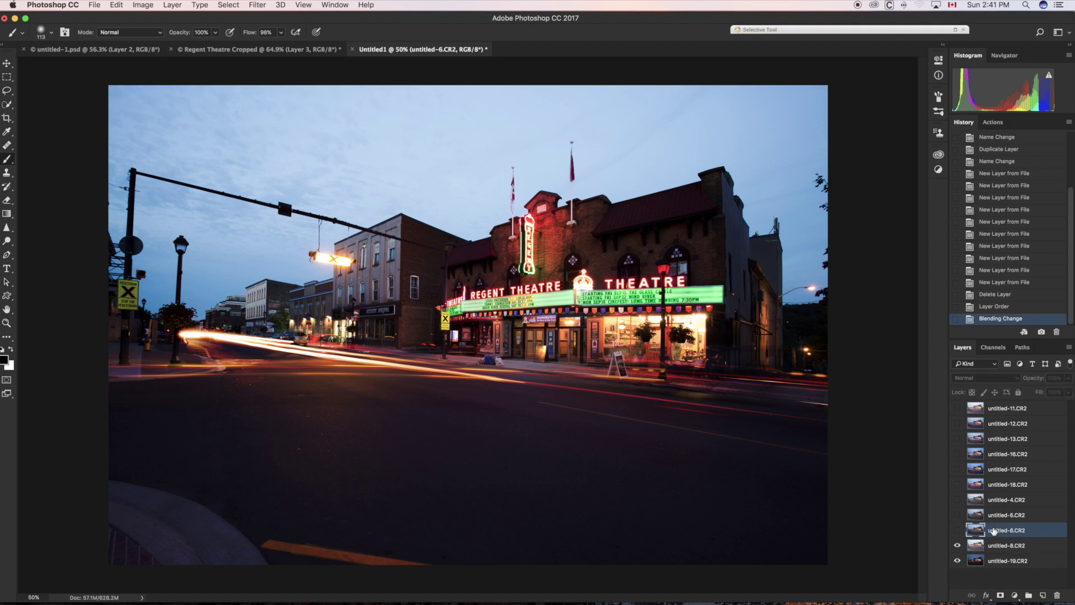
left_click(957, 530)
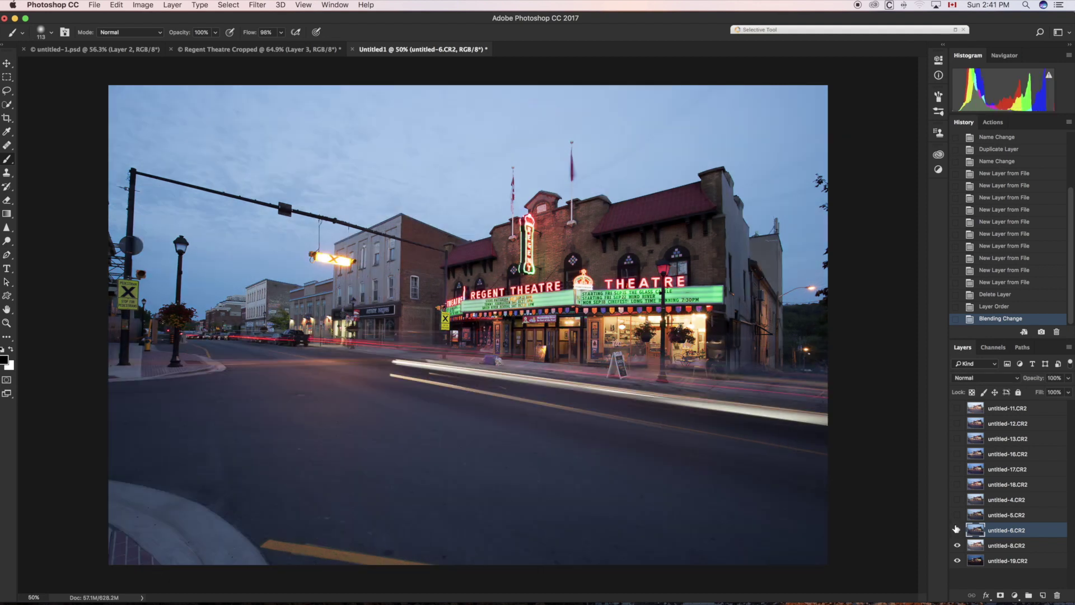
left_click(993, 381)
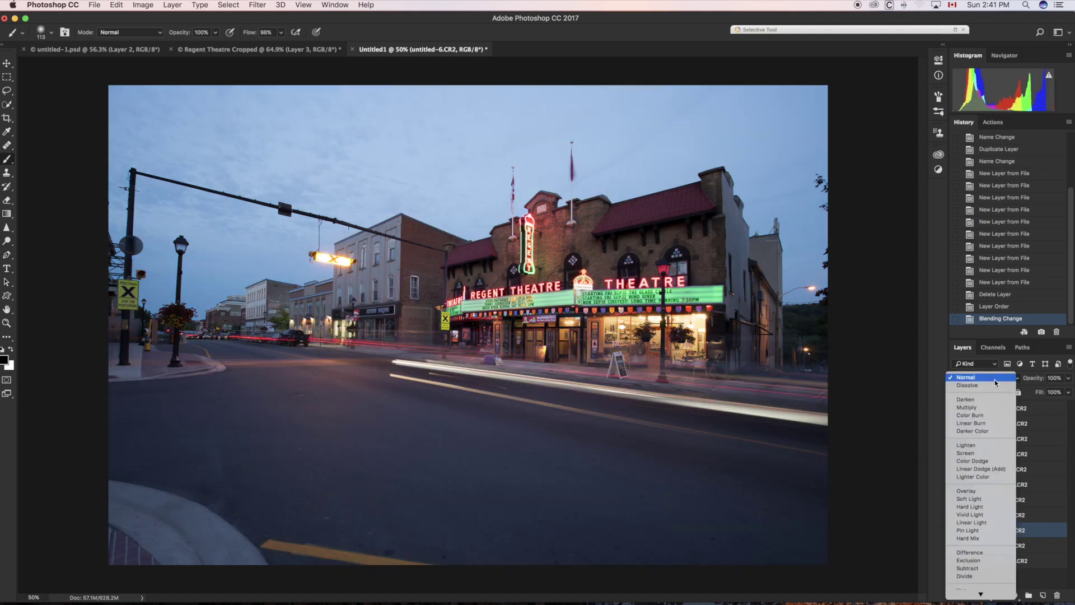
left_click(976, 530)
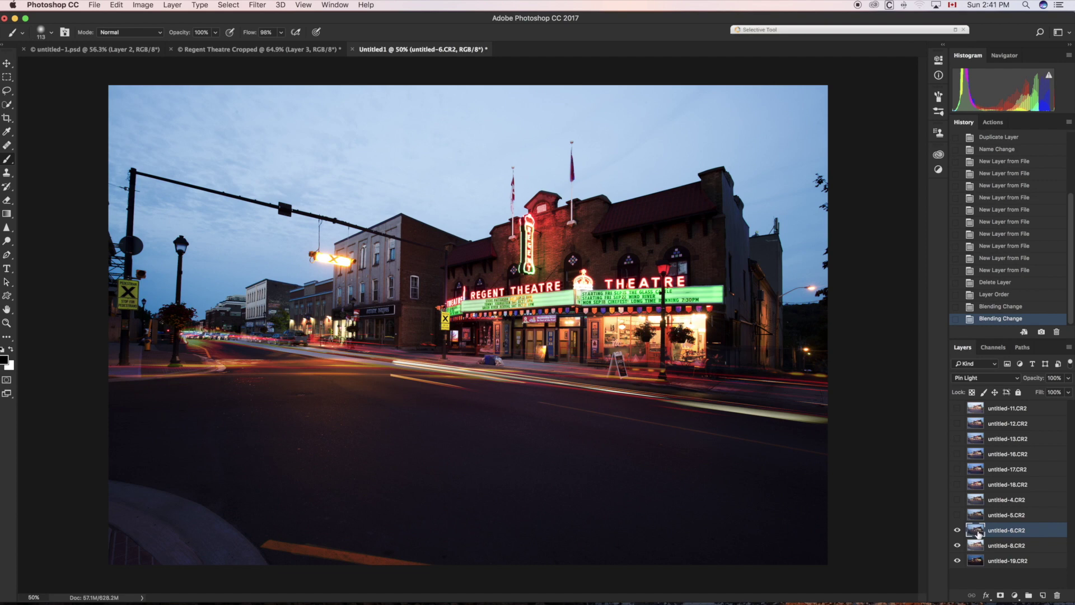
left_click(994, 517)
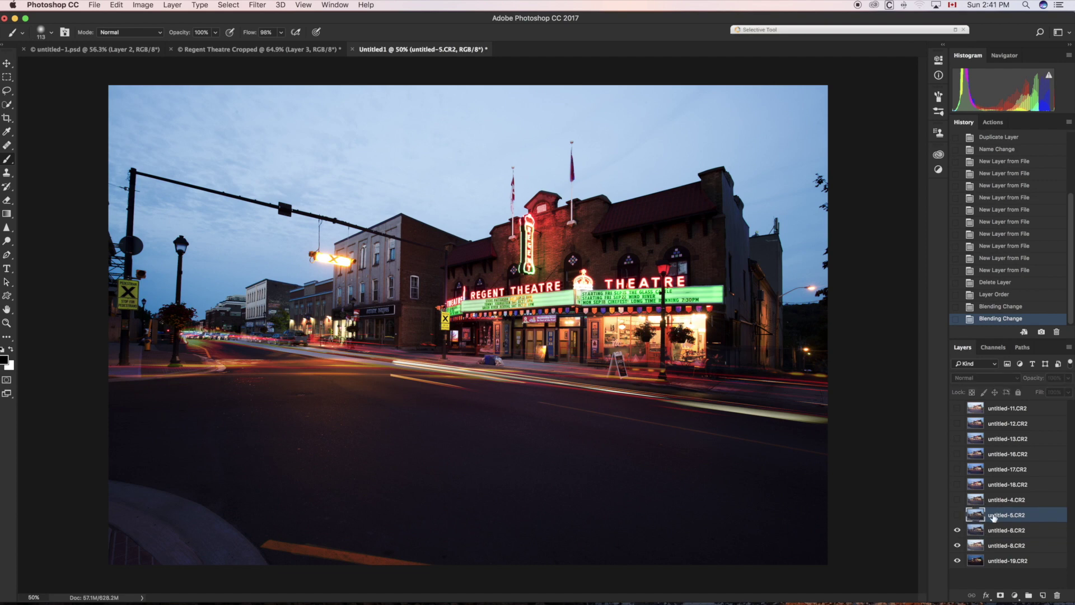
left_click(957, 514)
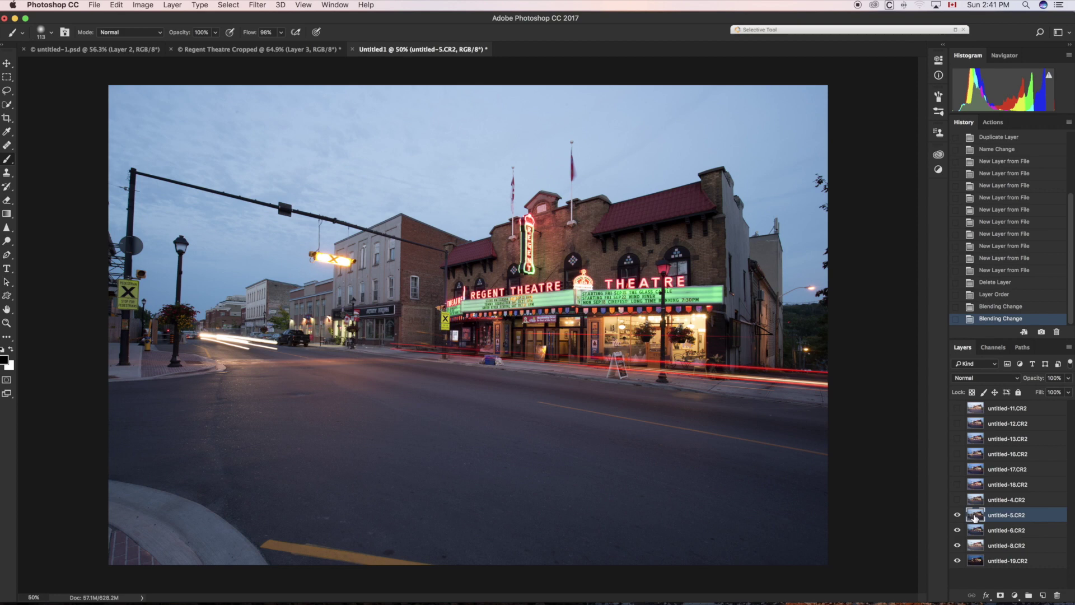
left_click(993, 378)
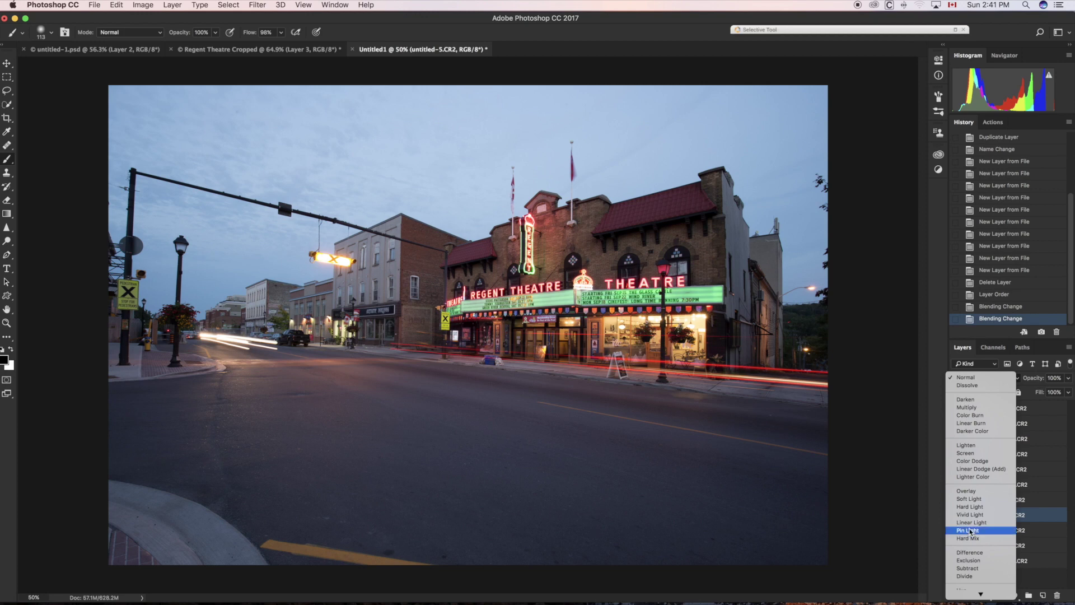
left_click(972, 530)
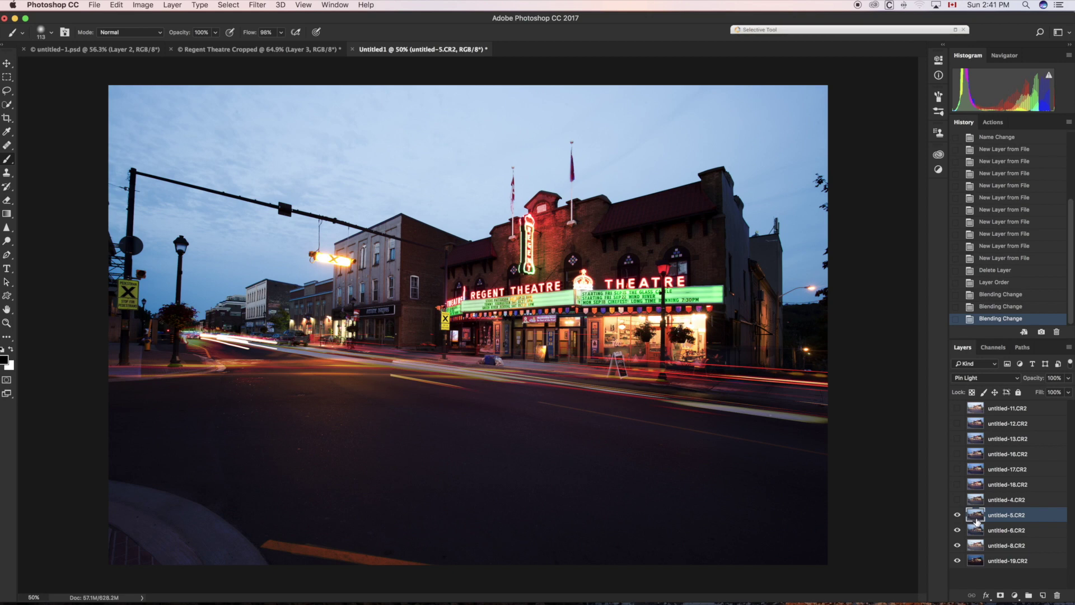
left_click(974, 498)
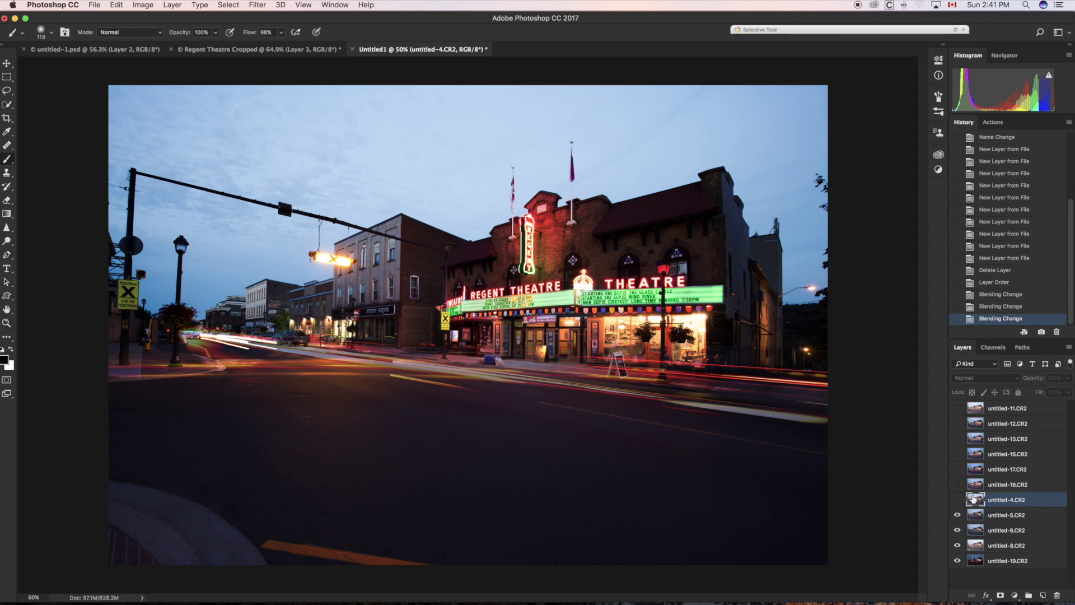
left_click(957, 499)
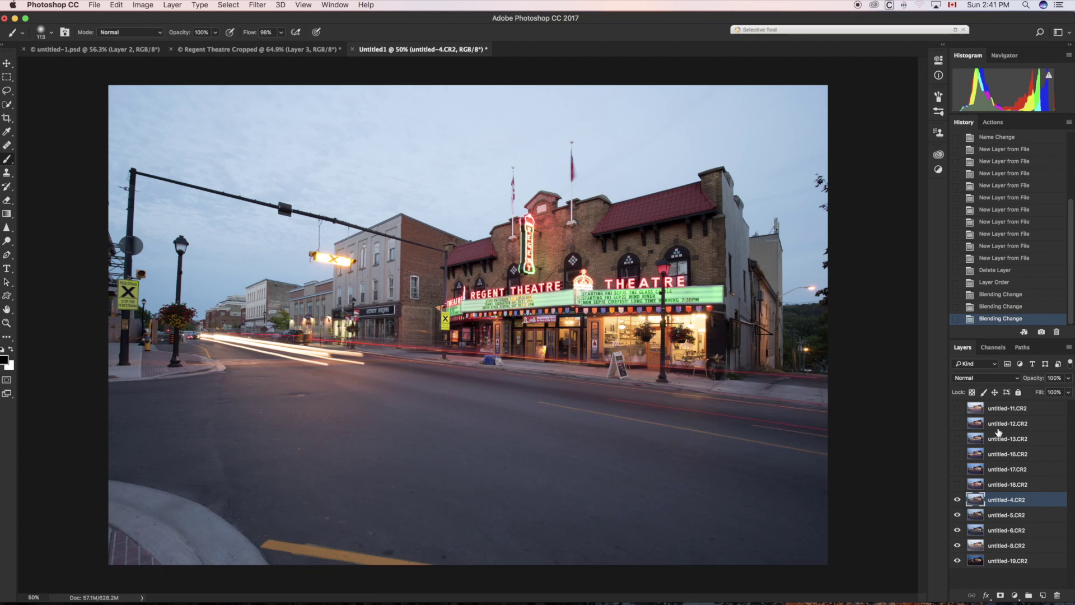
left_click(1002, 382)
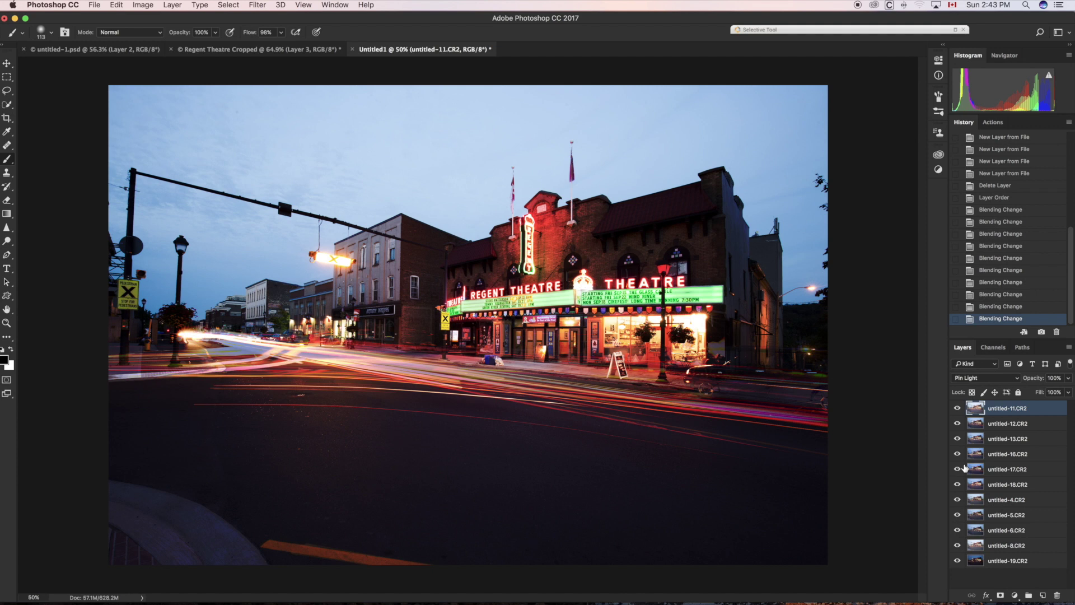
left_click(956, 561, "alt")
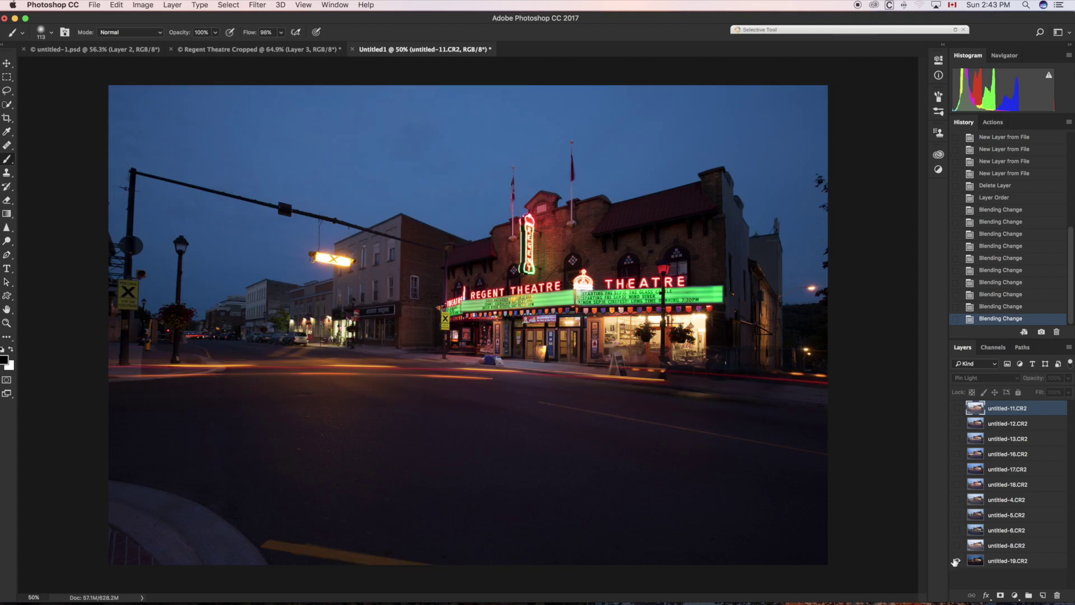
left_click(957, 561, "alt")
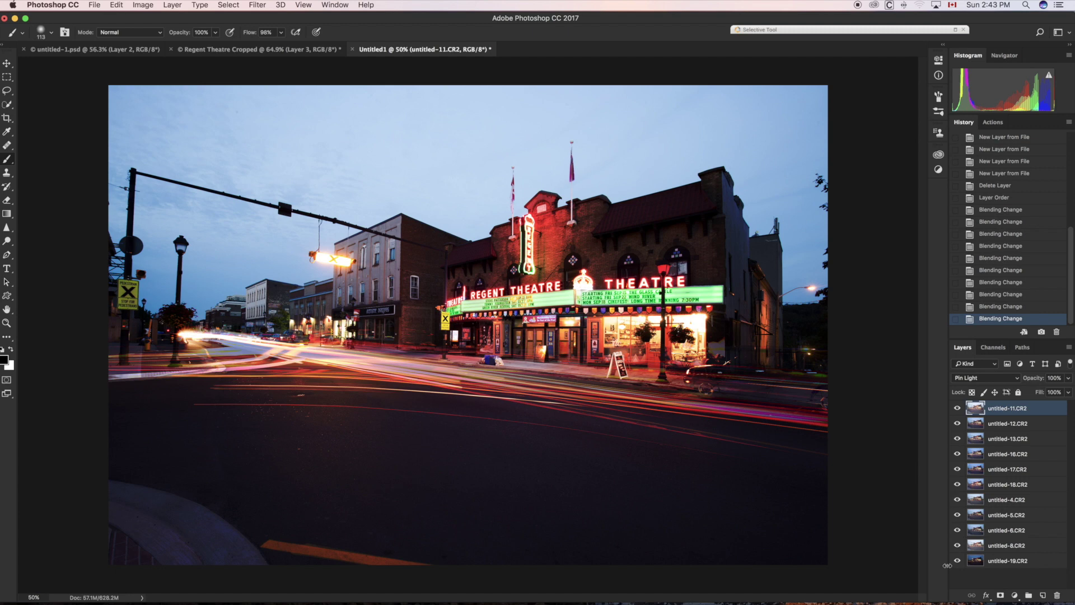
left_click(957, 561, "alt")
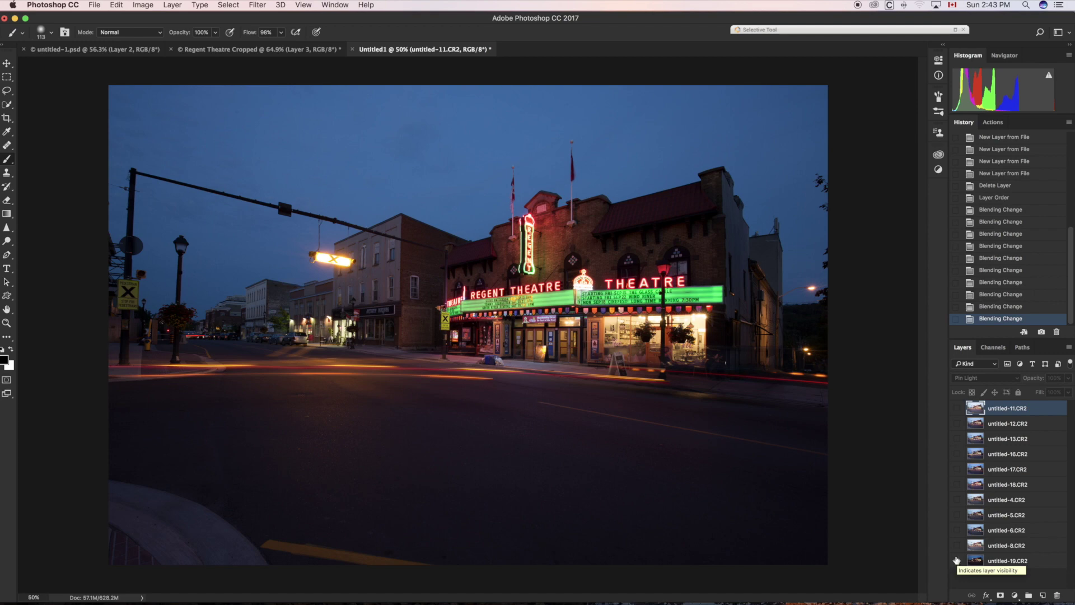
left_click(956, 561, "alt")
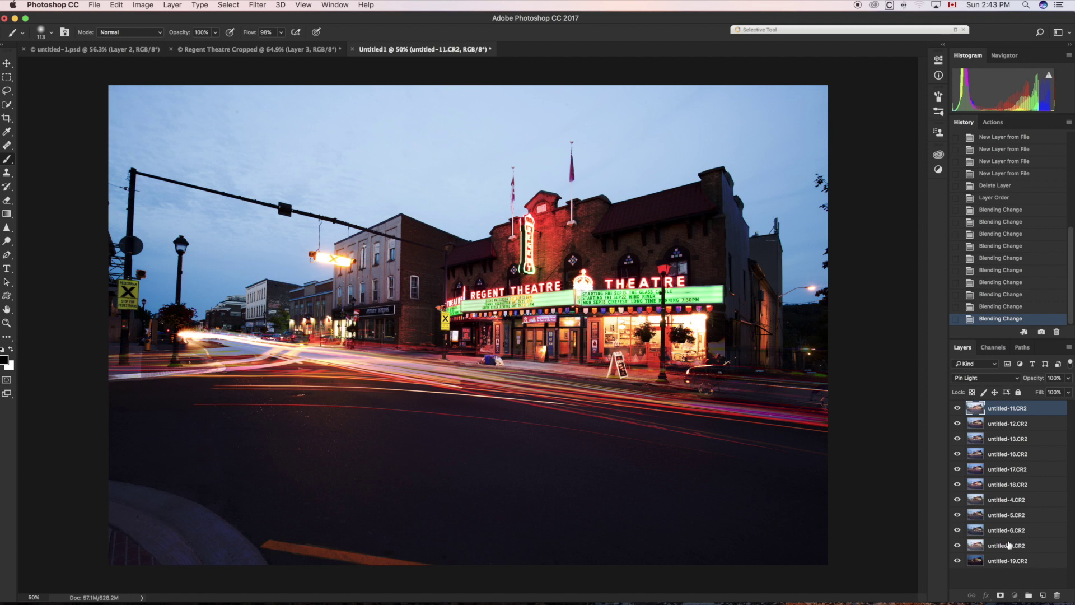
left_click(1009, 545, "shift")
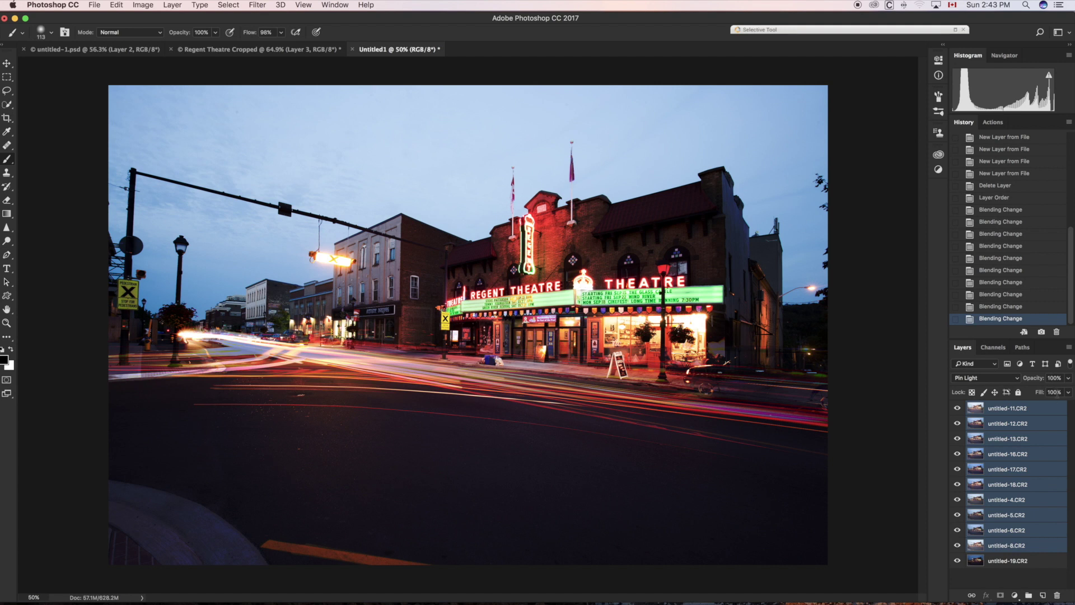
Group the selected light-trail layers into Group 1 with New Group from Layers, then expand it.
left_click(1069, 348)
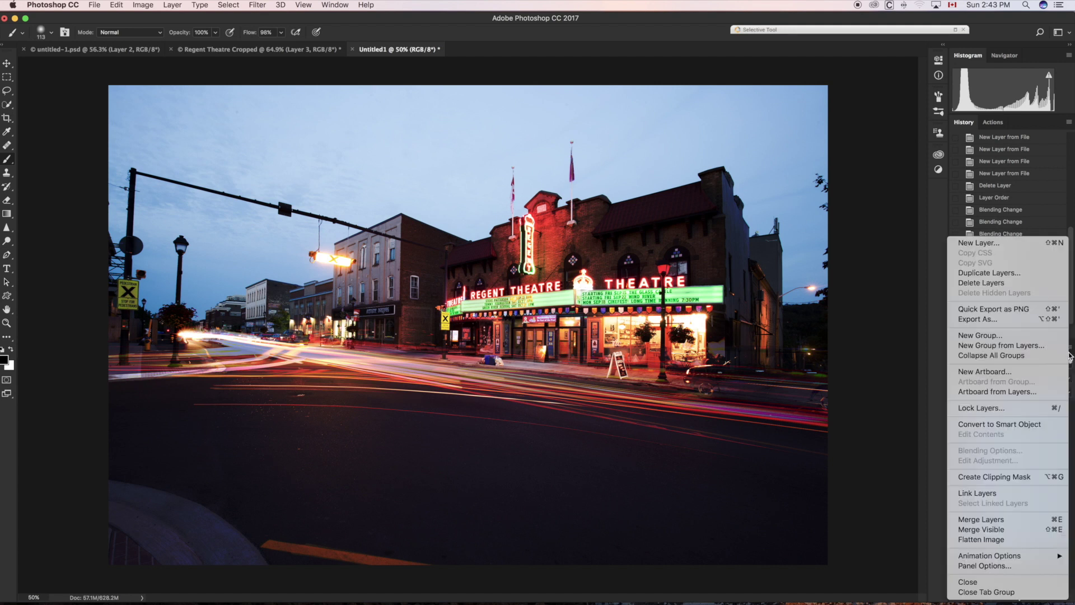
left_click(997, 346)
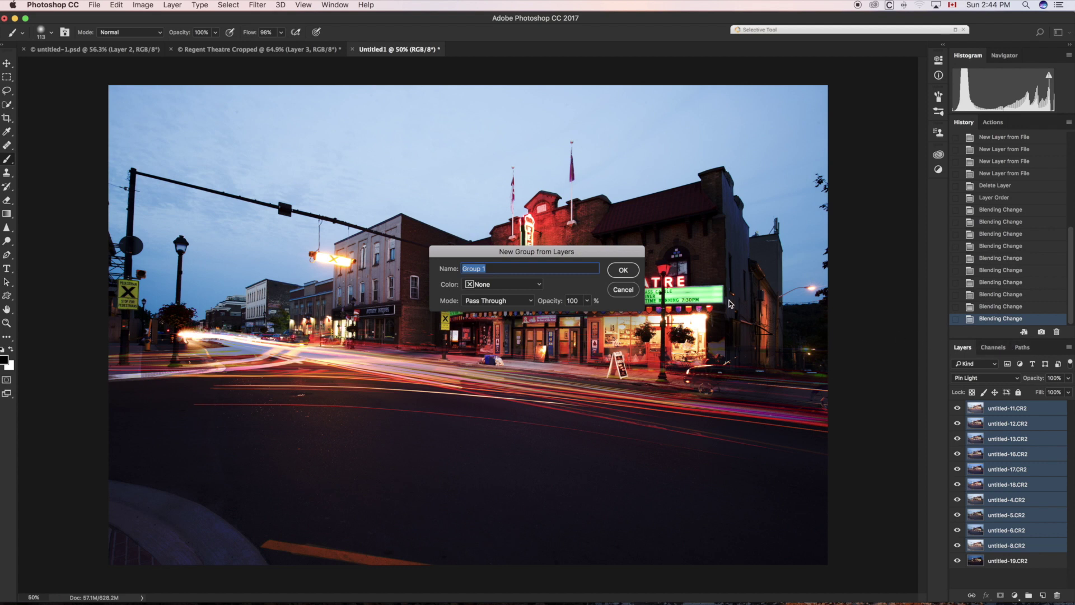
left_click(623, 271)
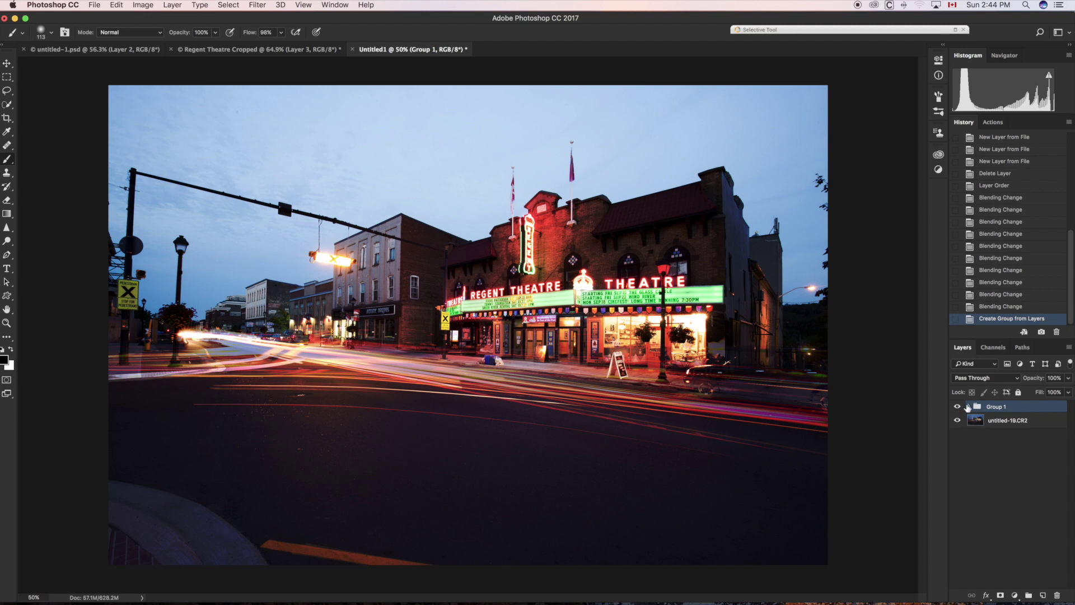
left_click(968, 407)
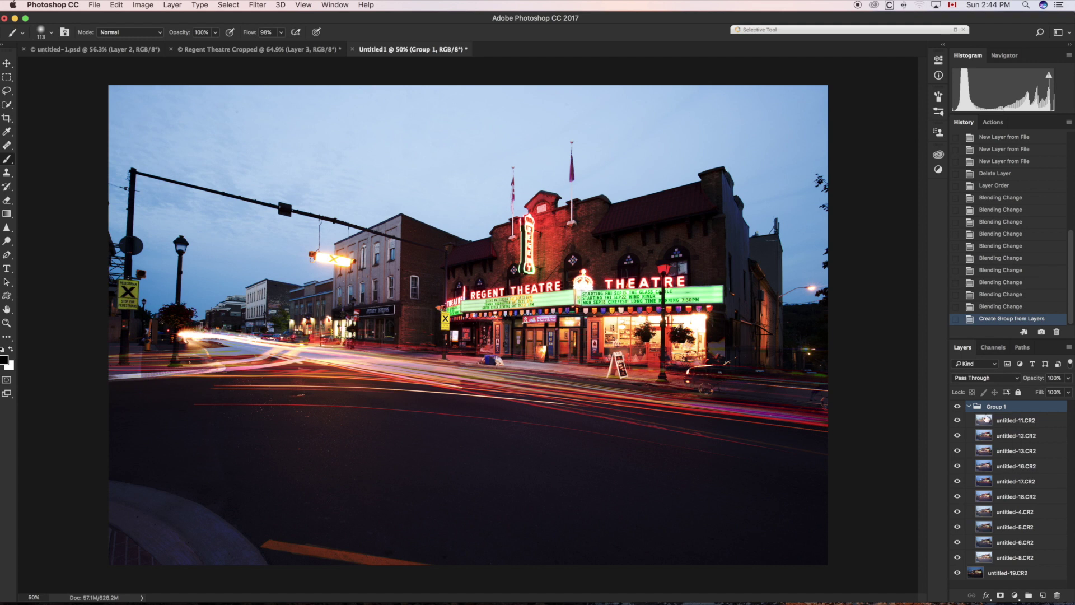
Collapse Group 1, add a white layer mask, and enlarge the brush to about 521 px.
left_click(968, 407)
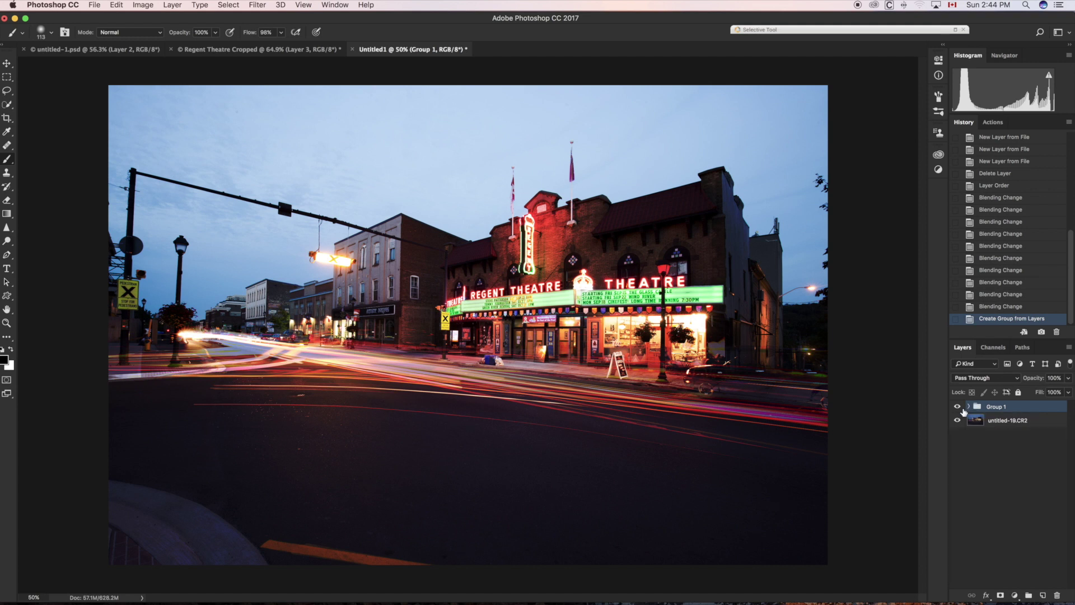
left_click(1000, 595)
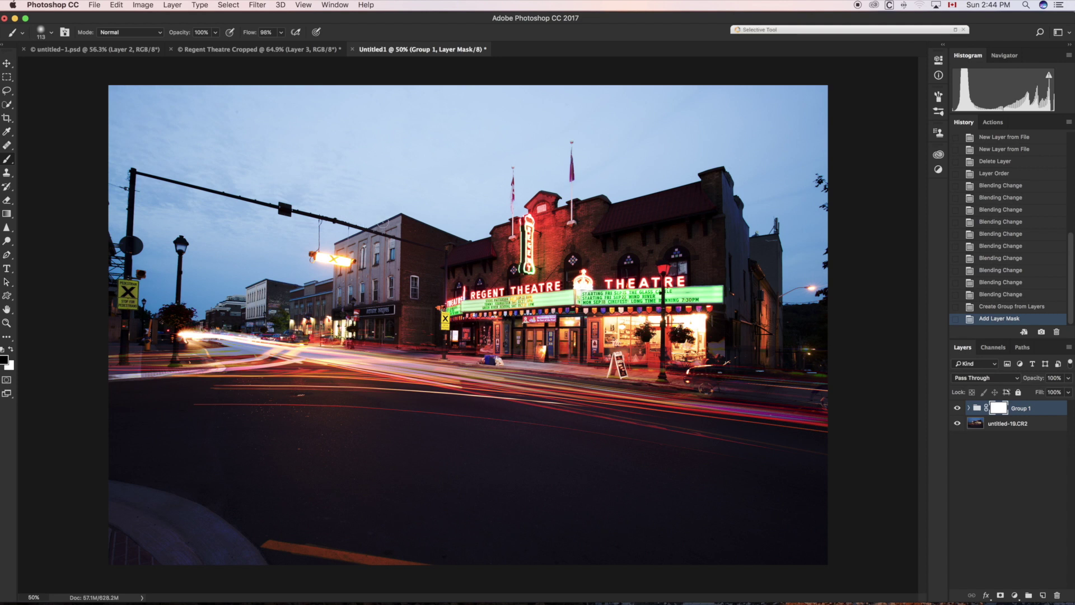
left_click_drag(383, 215, 451, 229)
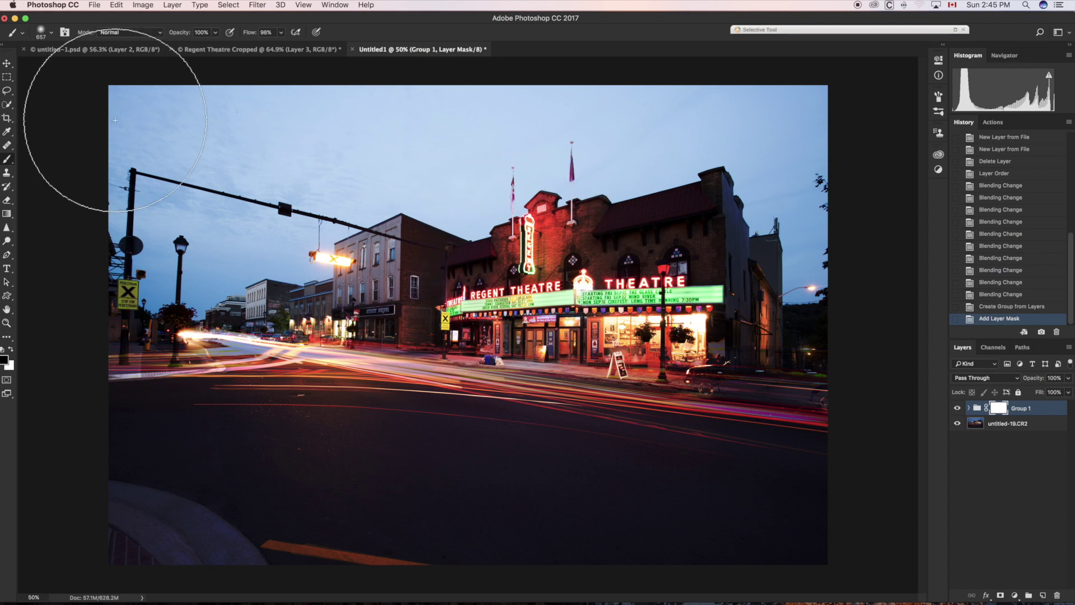
Paint black on Group 1's mask across the sky, then shrink the brush to 329 px.
mouse_move(106, 129)
left_mouse_down()
mouse_move(150, 123)
mouse_move(124, 109)
mouse_move(137, 91)
mouse_move(116, 84)
mouse_move(107, 87)
mouse_move(456, 141)
mouse_move(616, 140)
mouse_move(431, 95)
mouse_move(494, 97)
mouse_move(331, 87)
mouse_move(831, 109)
mouse_move(759, 97)
mouse_move(551, 165)
mouse_move(448, 169)
mouse_move(169, 115)
mouse_move(132, 127)
mouse_move(138, 163)
mouse_move(123, 192)
mouse_move(134, 211)
mouse_move(221, 185)
mouse_move(187, 174)
mouse_move(234, 158)
mouse_move(208, 158)
mouse_move(289, 197)
mouse_move(421, 205)
mouse_move(696, 175)
mouse_move(813, 154)
mouse_move(830, 139)
mouse_move(705, 152)
mouse_move(819, 193)
mouse_move(796, 212)
mouse_move(827, 234)
mouse_move(794, 265)
mouse_move(752, 219)
mouse_move(666, 199)
left_mouse_up()
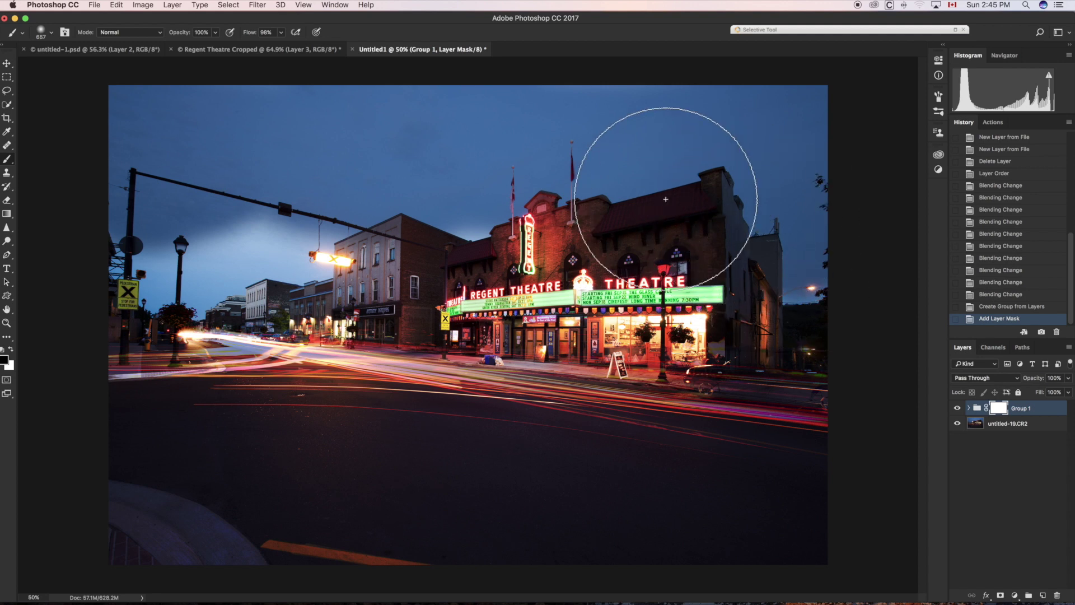
key("bracketleft")
key("bracketleft")
key("bracketleft")
key("bracketleft")
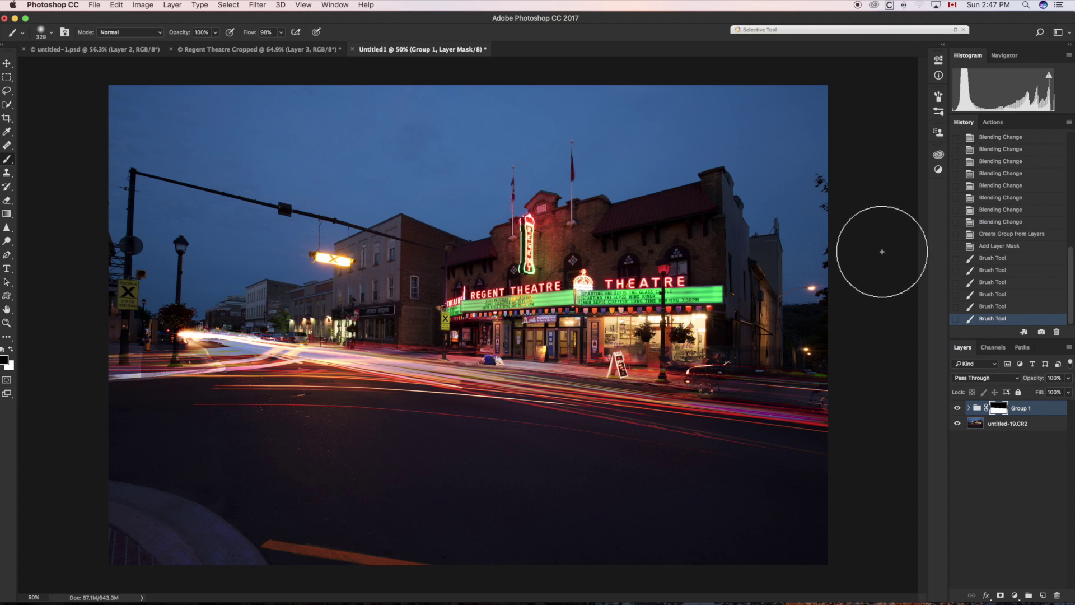
left_click(968, 408)
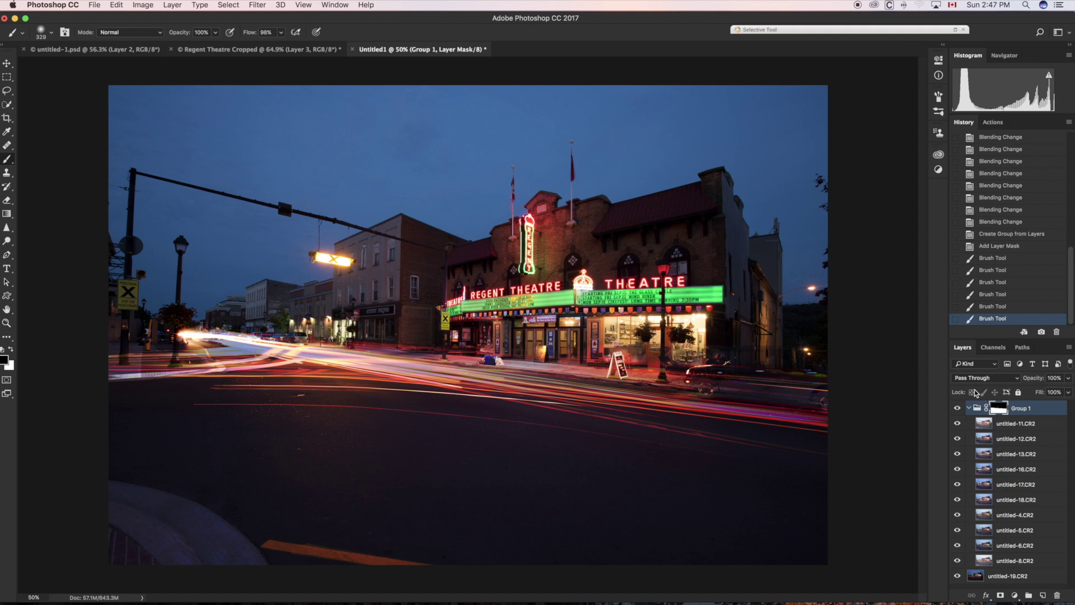
left_click(968, 408)
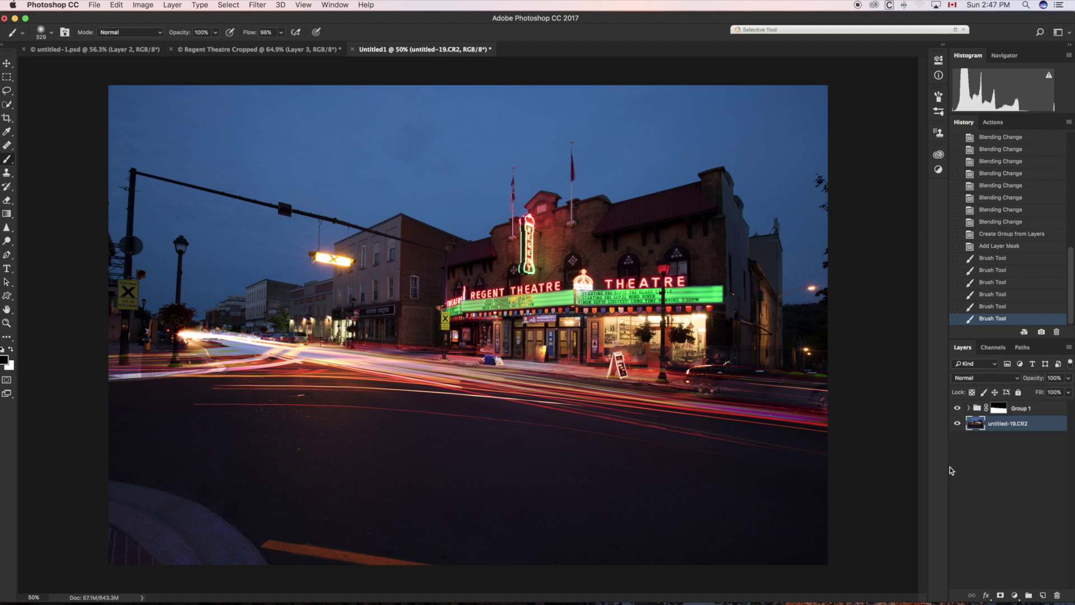
left_click(957, 424, "alt")
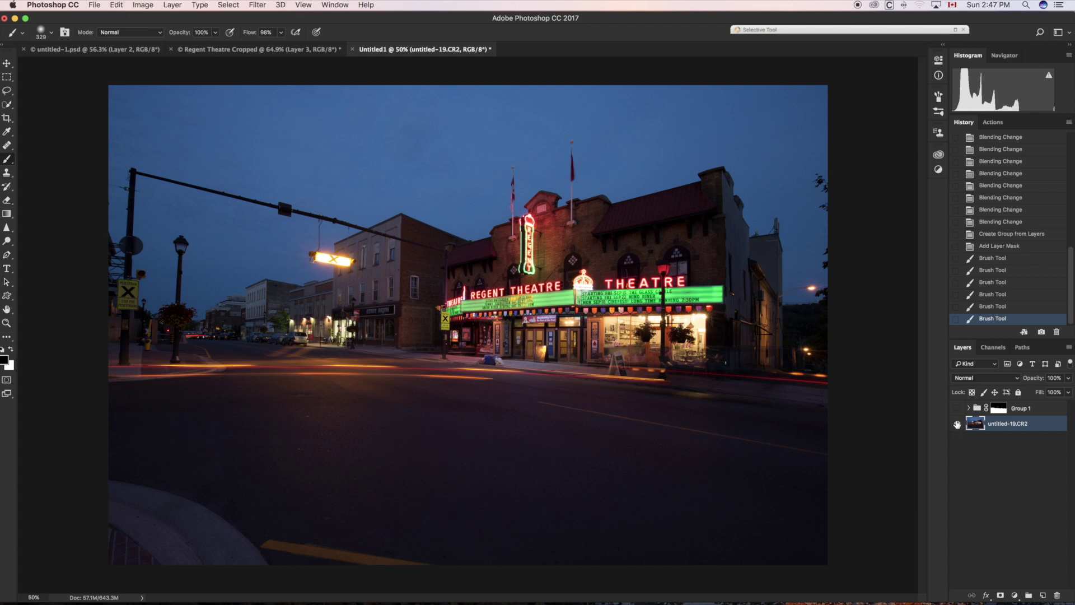
left_click(957, 424, "alt")
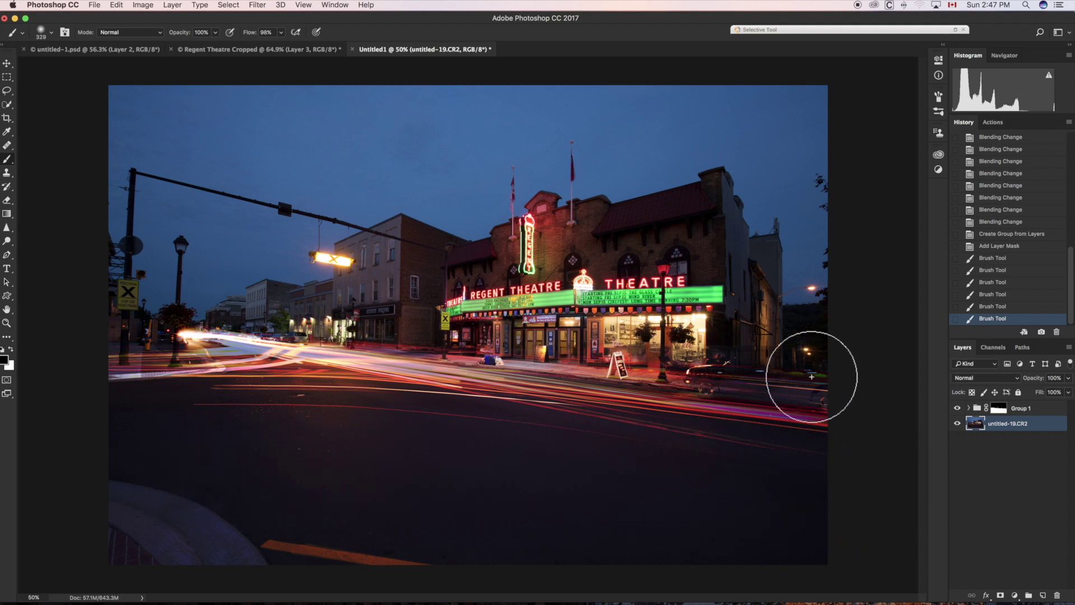
Switch to the Regent Theatre Cropped document and hide the black Layer 3.
left_click(260, 54)
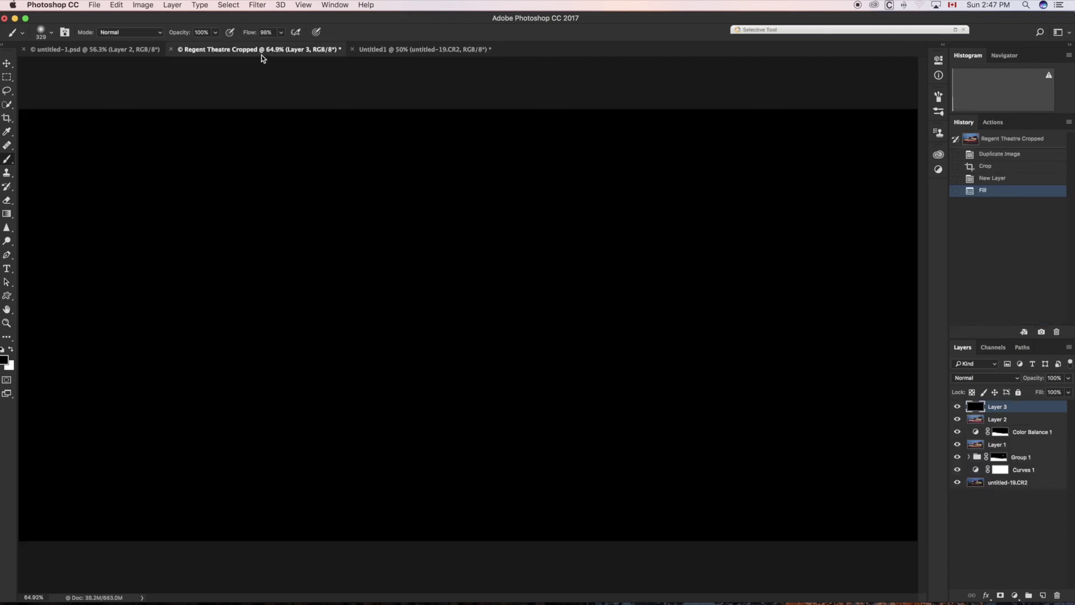
left_click(957, 407)
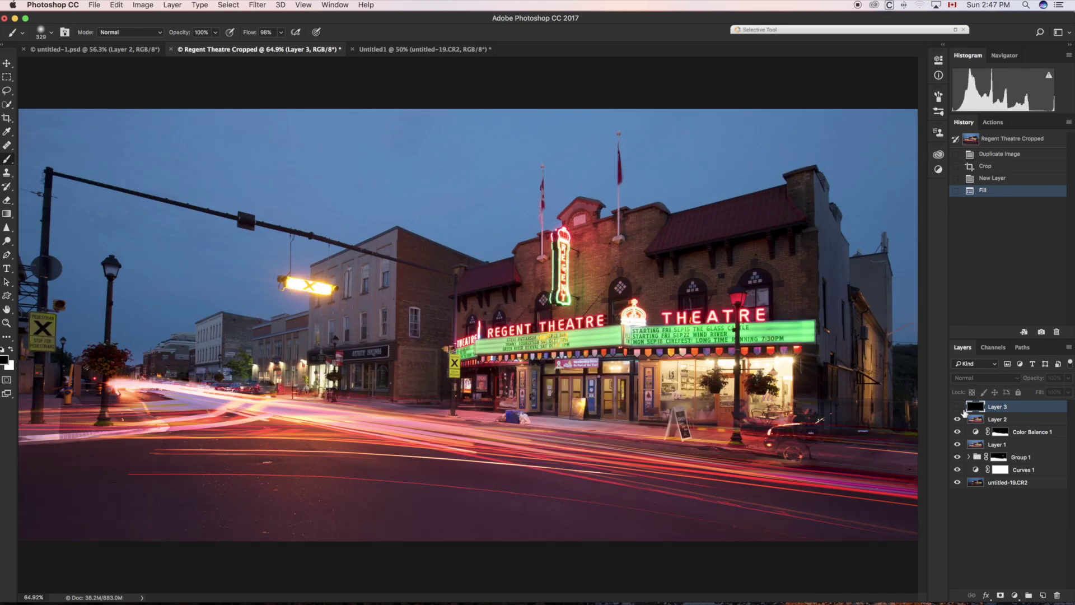